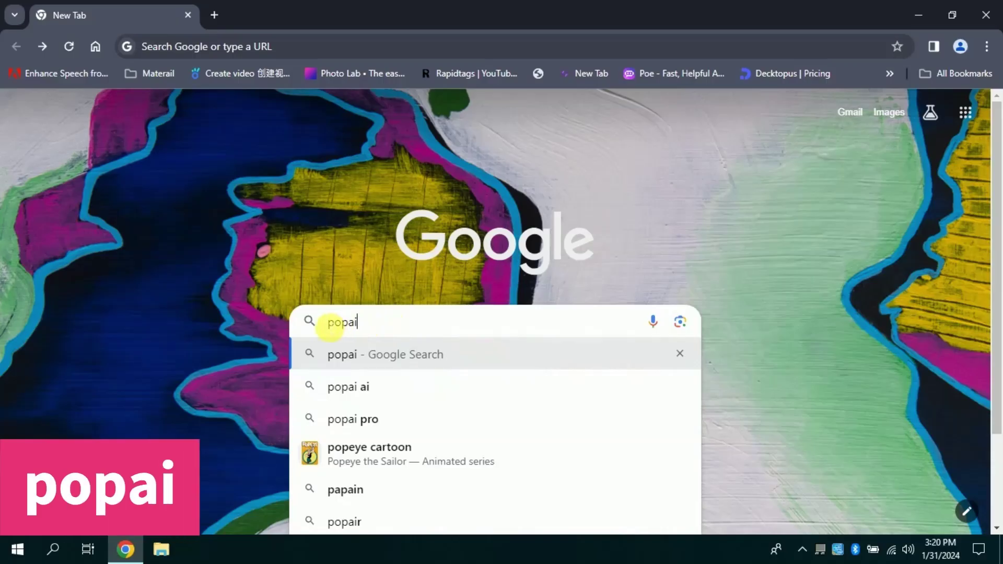
Step: Open popai.pro from the search results and browse the homepage feature demos
{"action": "key", "text": "Return"}
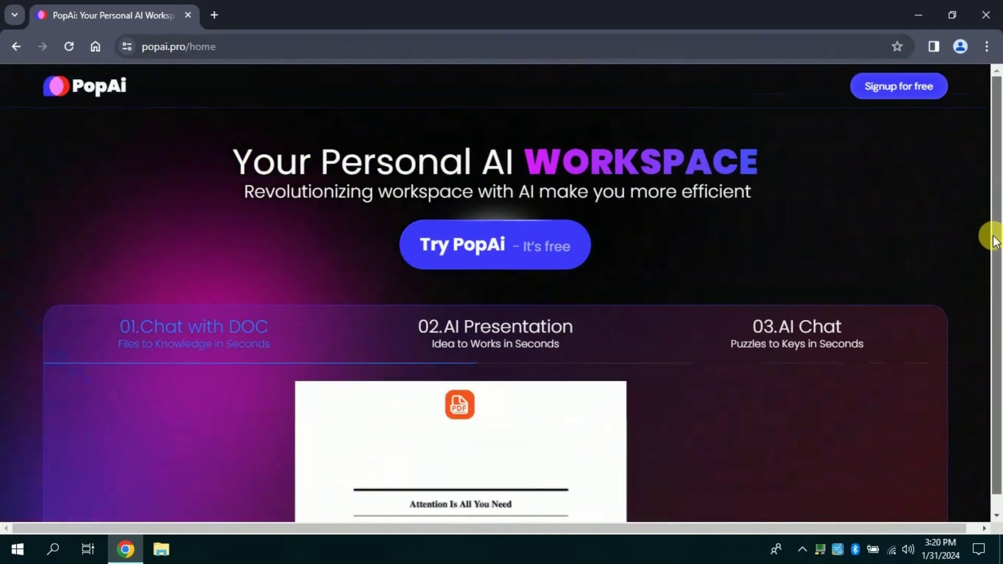
{"action": "scroll", "coordinate": [987, 300], "scroll_direction": "down", "scroll_amount": 1}
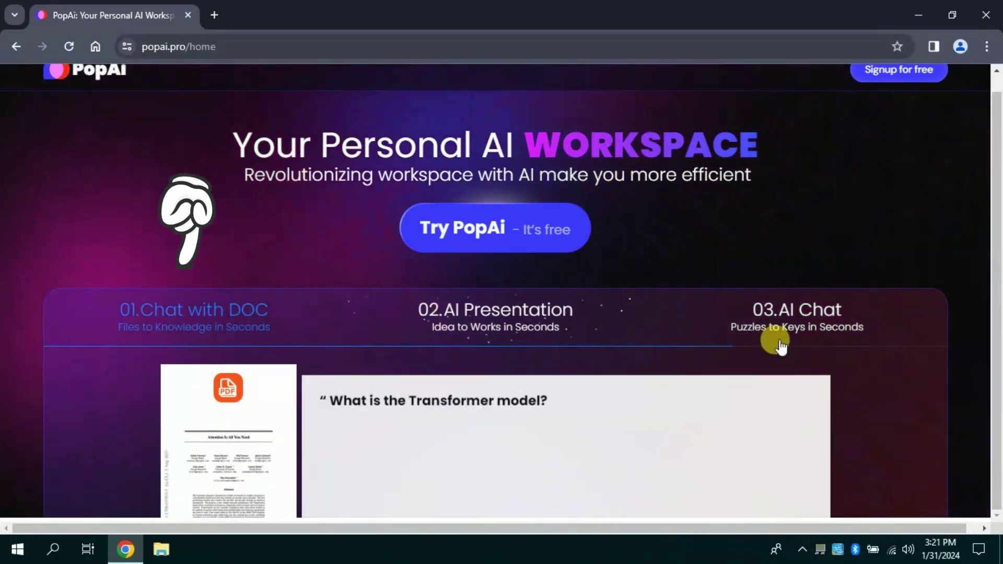
{"action": "scroll", "coordinate": [998, 194], "scroll_direction": "up", "scroll_amount": 1}
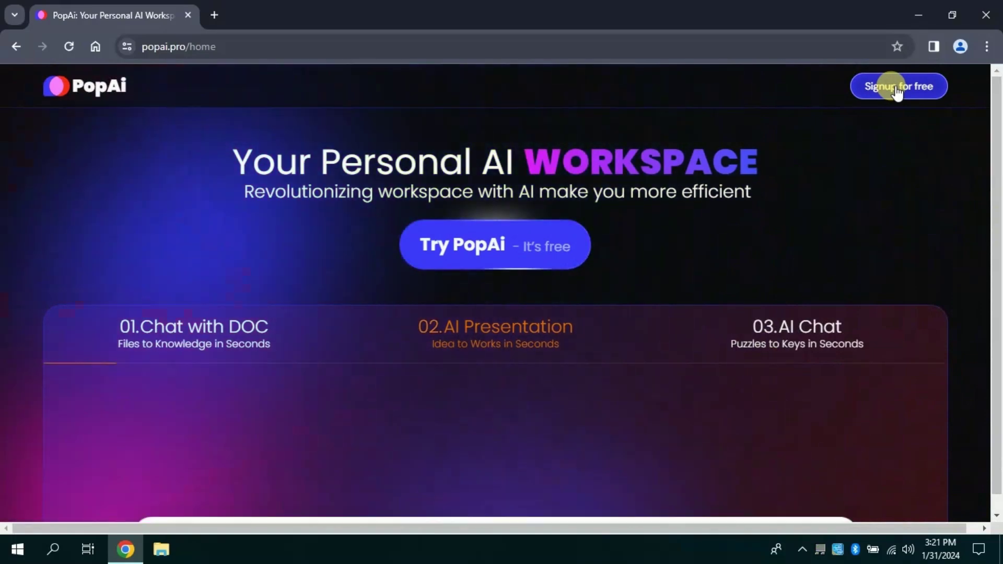
Step: Sign up for PopAi free with a Google account, entering its password
{"action": "left_click", "coordinate": [897, 88]}
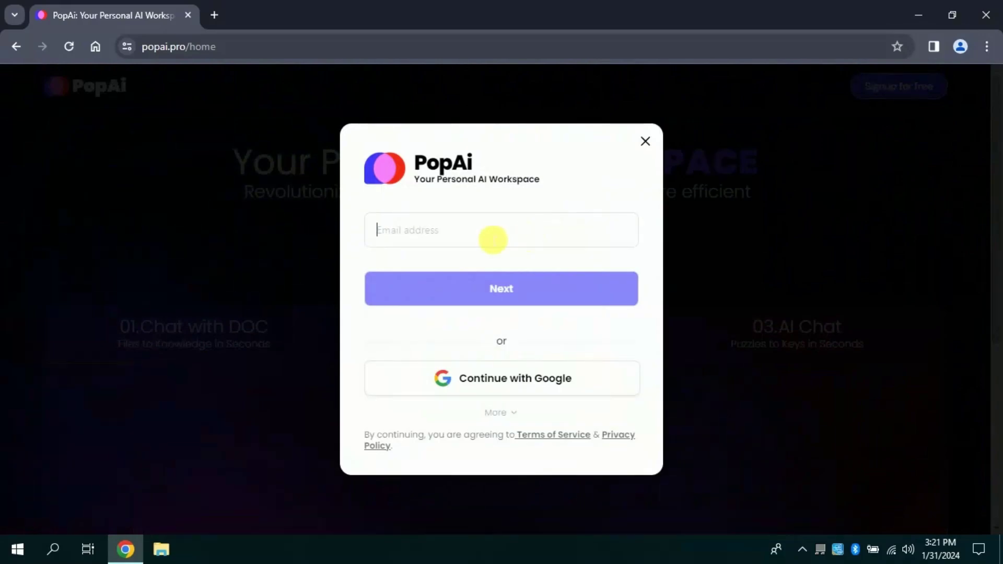
{"action": "left_click", "coordinate": [467, 372]}
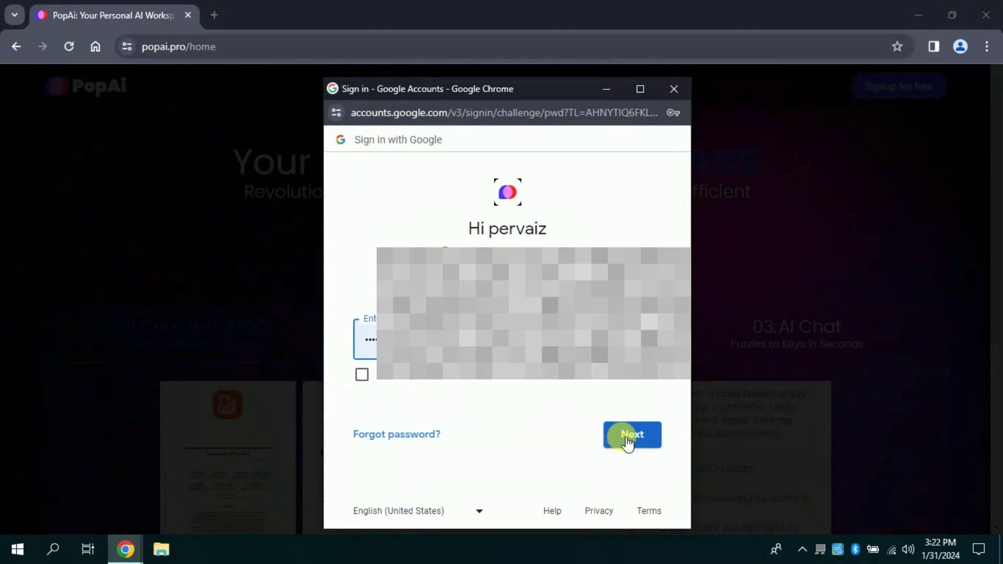
{"action": "left_click", "coordinate": [624, 440]}
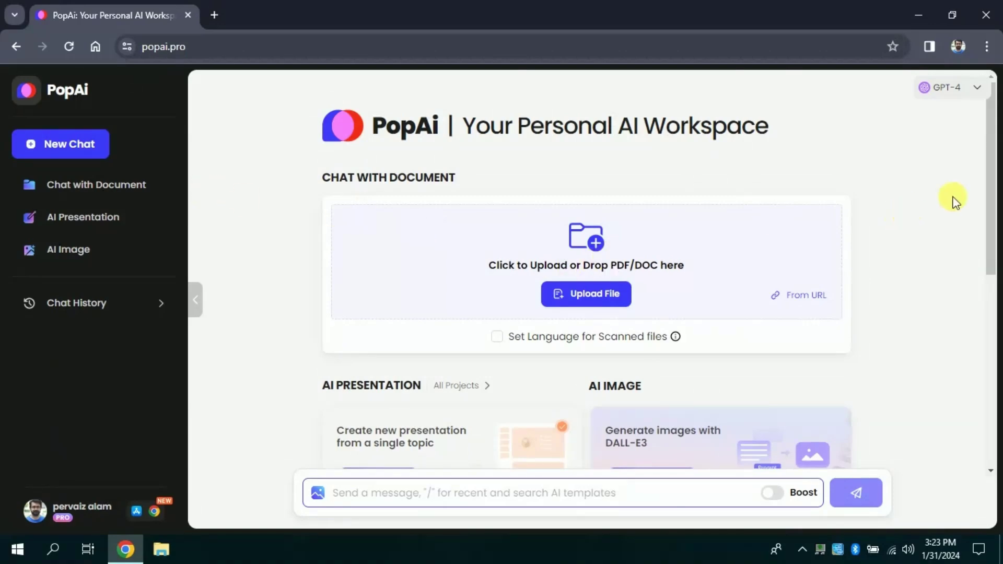
Step: Scroll the dashboard's document chat, AI presentation, image tools and templates
{"action": "left_click", "coordinate": [998, 202]}
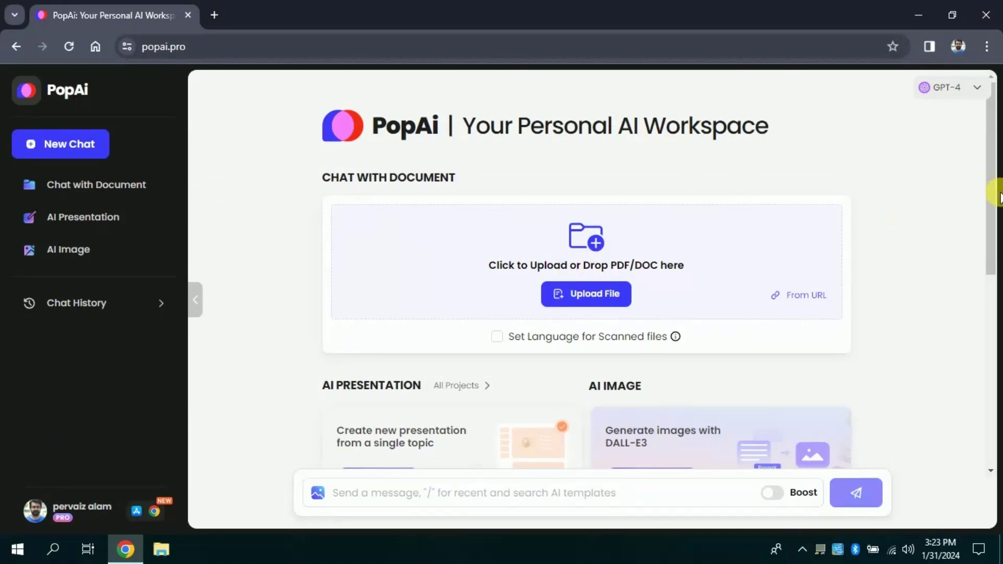
{"action": "left_click_drag", "start_coordinate": [998, 187], "coordinate": [997, 238]}
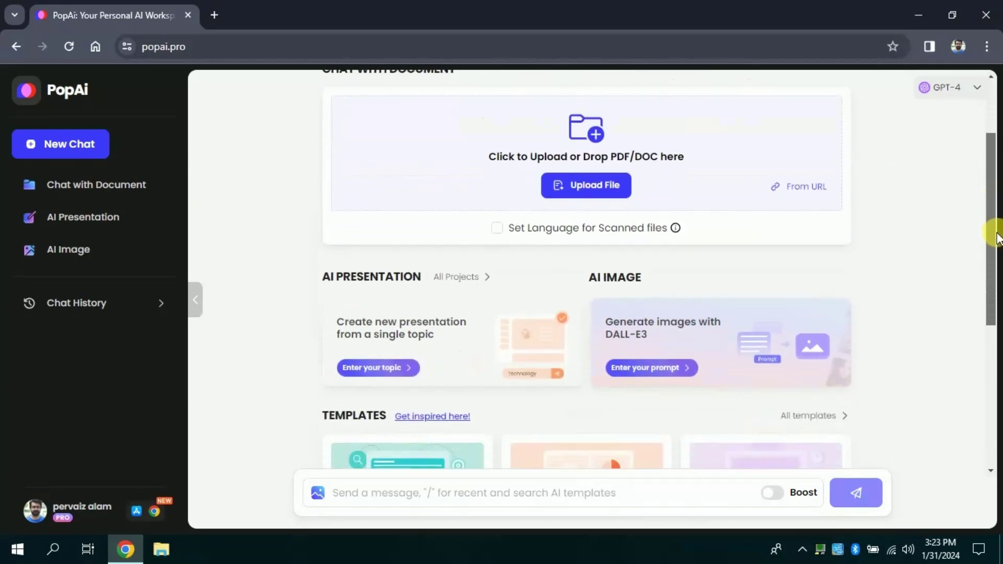
{"action": "scroll", "coordinate": [984, 214], "scroll_direction": "up", "scroll_amount": 2}
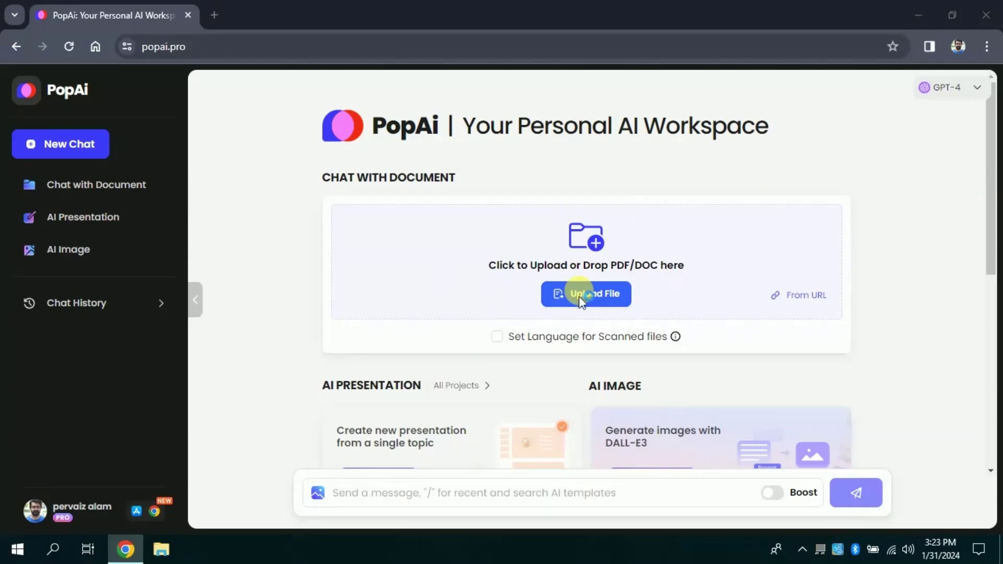
Step: From the upload file picker, open TeachingwithTechnologyHooperRieber1995 with Adobe Acrobat
{"action": "left_click", "coordinate": [579, 296]}
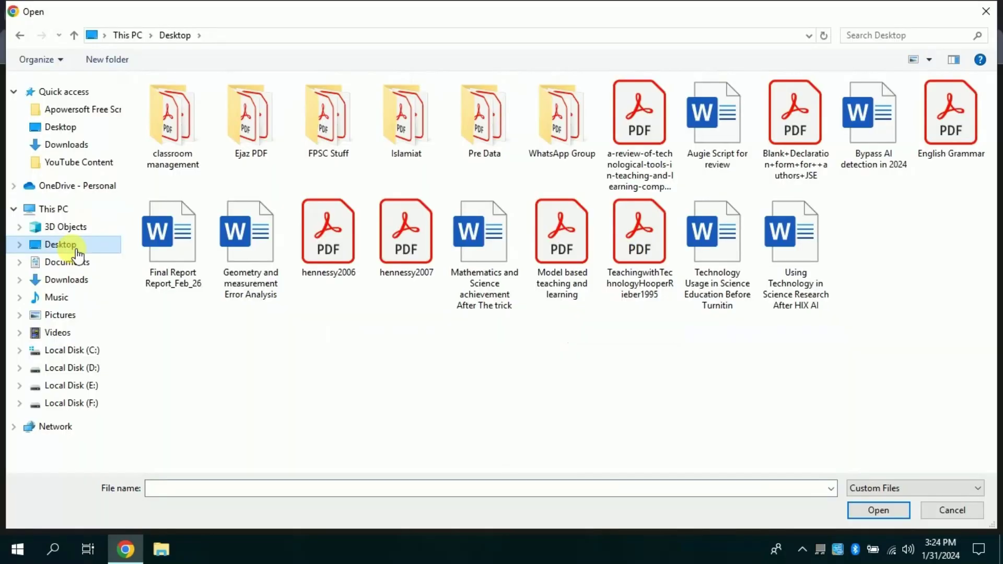
{"action": "left_click", "coordinate": [638, 285]}
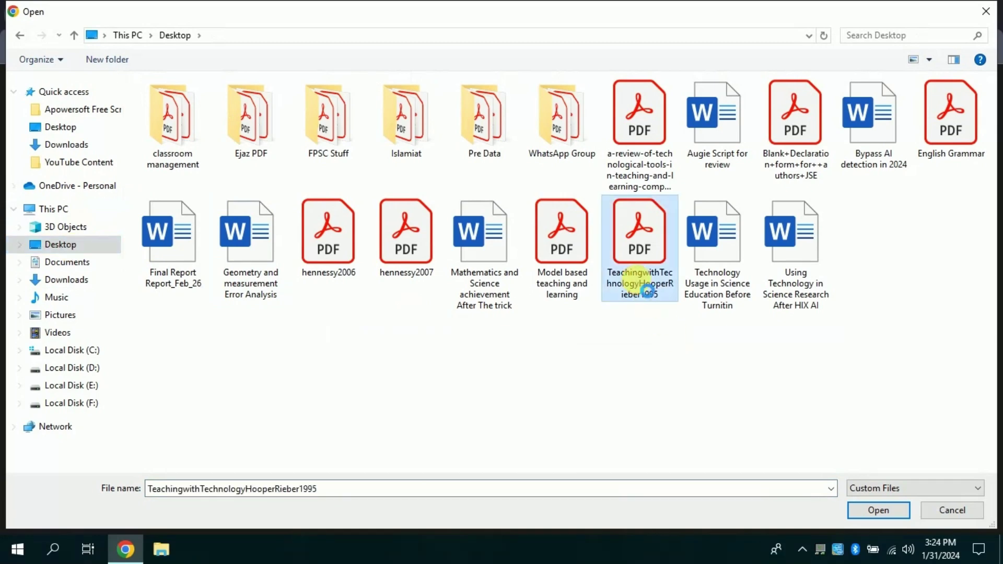
{"action": "right_click", "coordinate": [647, 290]}
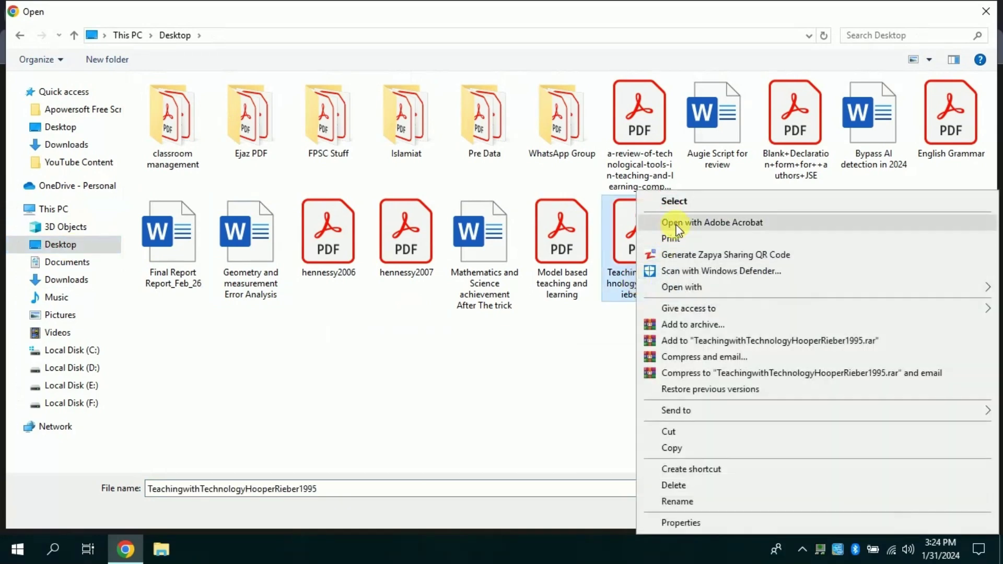
{"action": "left_click", "coordinate": [676, 224]}
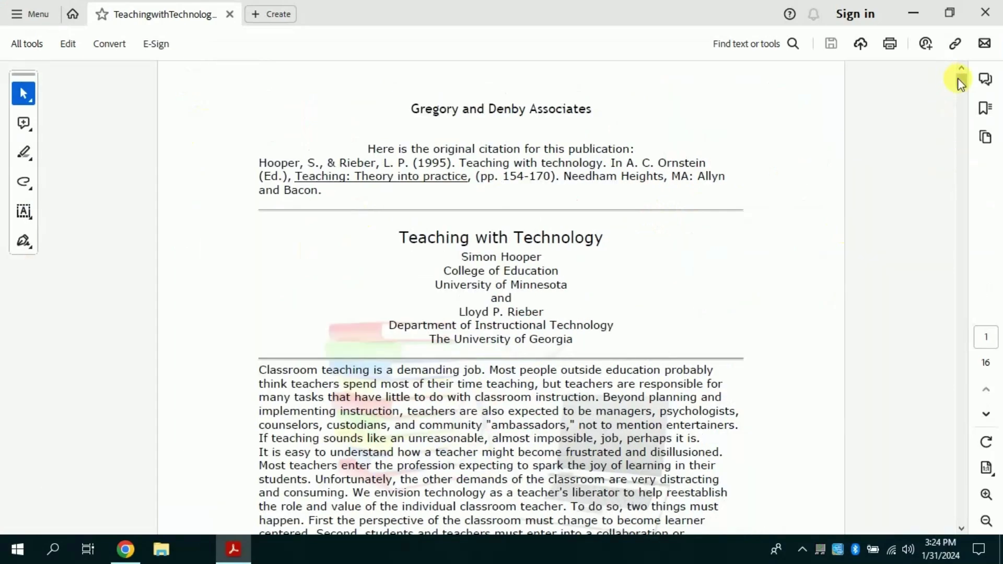
Step: Scroll through the Teaching with Technology paper in Acrobat
{"action": "left_click_drag", "start_coordinate": [959, 83], "coordinate": [962, 162]}
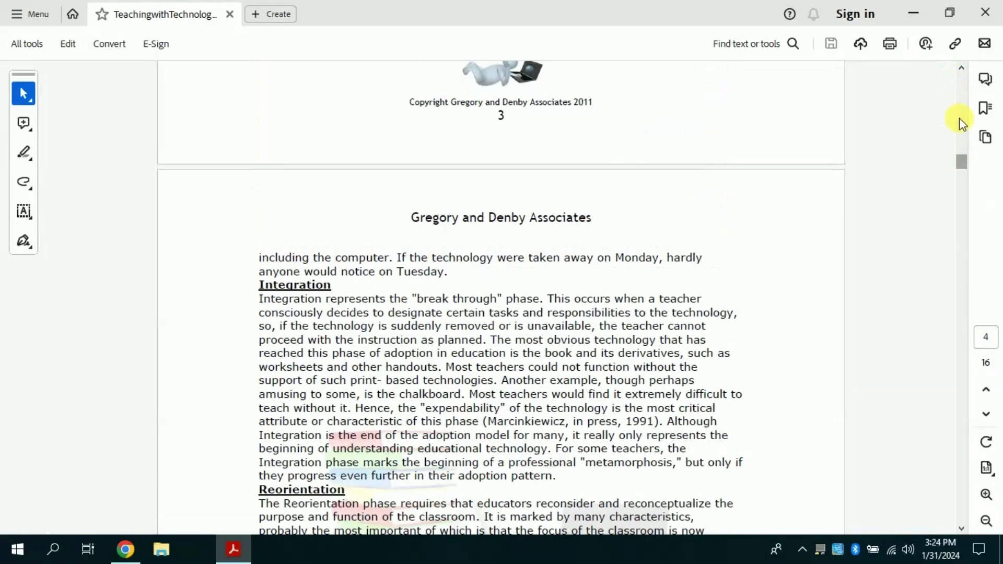
{"action": "left_click_drag", "start_coordinate": [959, 89], "coordinate": [960, 73]}
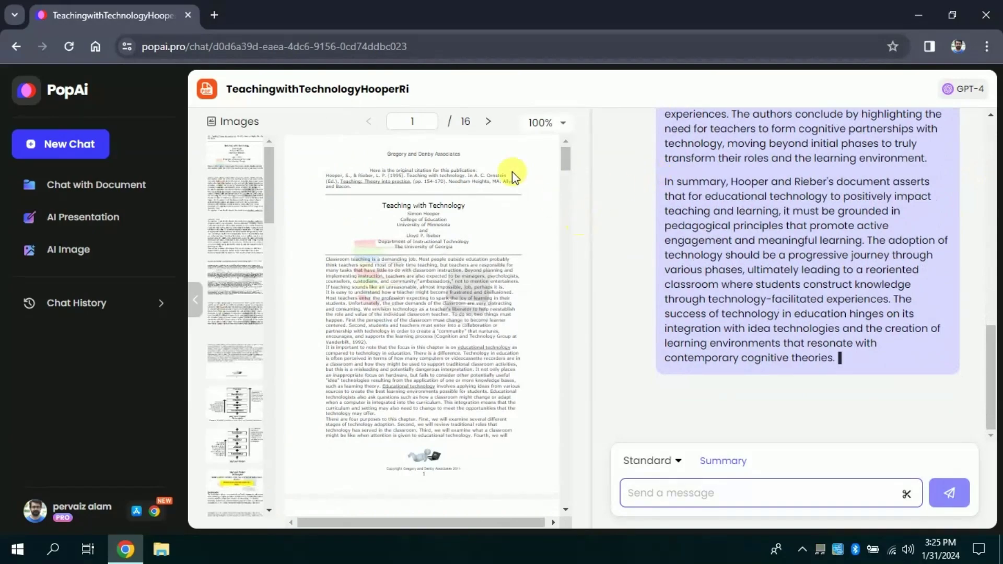
Step: Read through PopAi's generated summary of the uploaded PDF, highlighting passages
{"action": "mouse_move", "coordinate": [567, 161]}
{"action": "left_mouse_down"}
{"action": "mouse_move", "coordinate": [567, 188]}
{"action": "mouse_move", "coordinate": [566, 161]}
{"action": "left_mouse_up"}
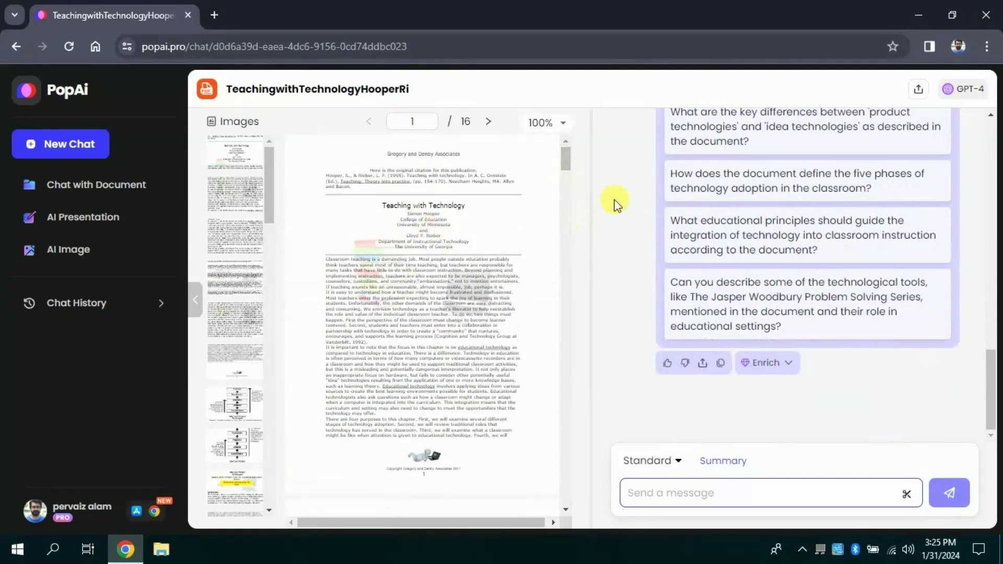
{"action": "mouse_move", "coordinate": [990, 380]}
{"action": "left_mouse_down"}
{"action": "mouse_move", "coordinate": [674, 214]}
{"action": "mouse_move", "coordinate": [806, 220]}
{"action": "mouse_move", "coordinate": [706, 265]}
{"action": "left_mouse_up"}
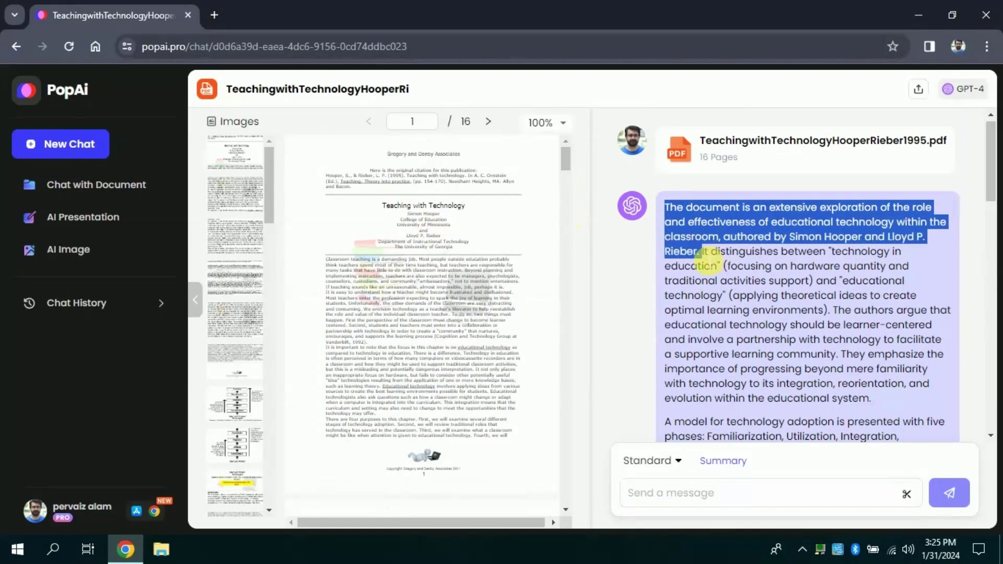
{"action": "left_click", "coordinate": [708, 263]}
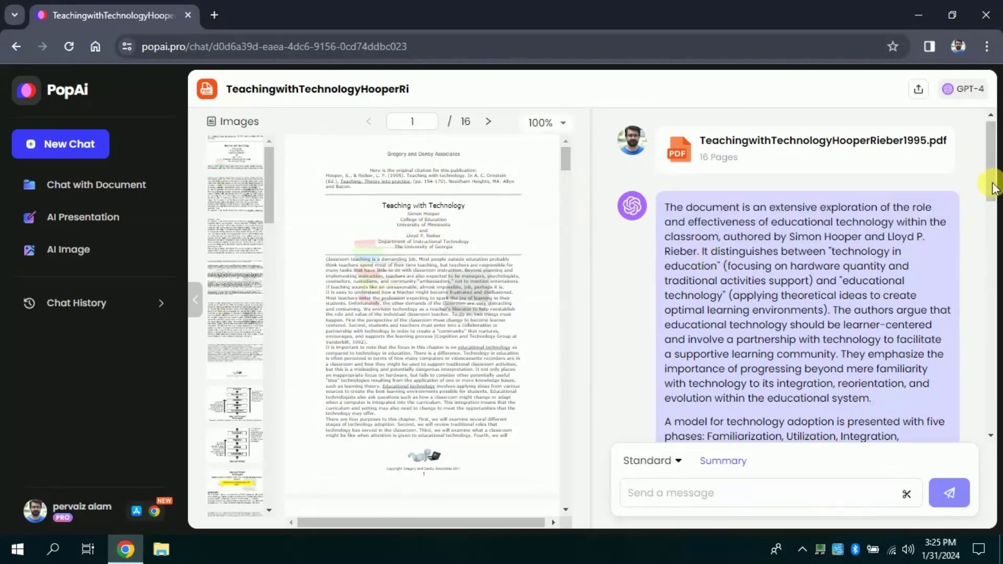
{"action": "left_click_drag", "start_coordinate": [993, 188], "coordinate": [993, 244]}
{"action": "mouse_move", "coordinate": [666, 200]}
{"action": "left_mouse_down"}
{"action": "mouse_move", "coordinate": [837, 200]}
{"action": "mouse_move", "coordinate": [720, 288]}
{"action": "left_mouse_up"}
{"action": "left_click", "coordinate": [721, 288]}
{"action": "left_click_drag", "start_coordinate": [996, 219], "coordinate": [992, 375]}
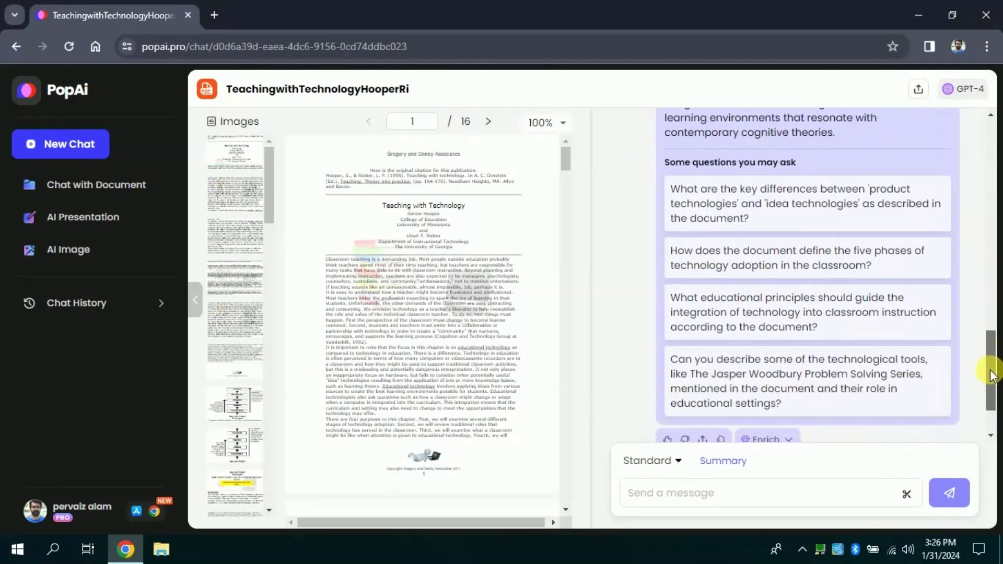
Step: Review the suggested questions and show the ready-made summary prompts
{"action": "left_click_drag", "start_coordinate": [799, 177], "coordinate": [659, 182]}
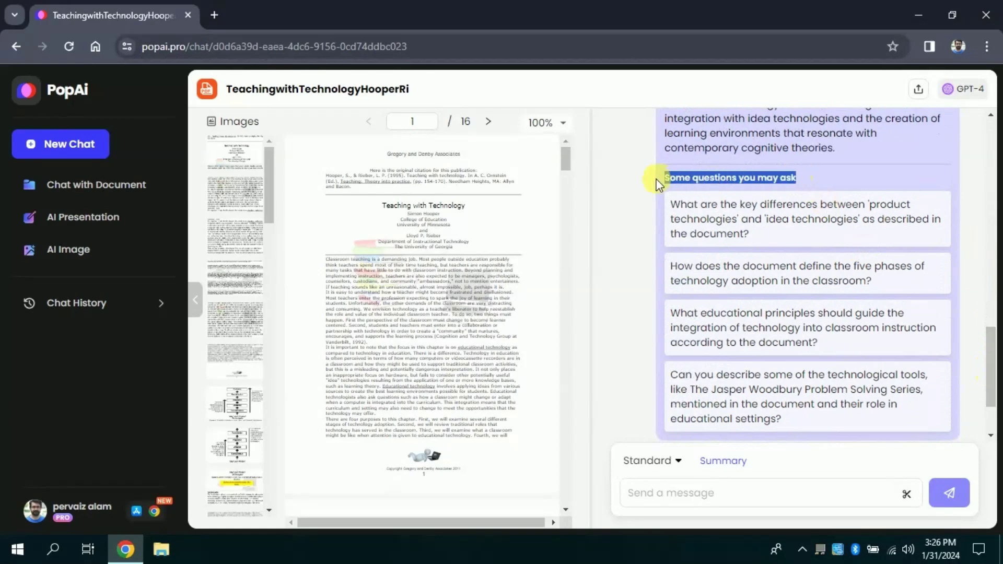
{"action": "left_click", "coordinate": [807, 179]}
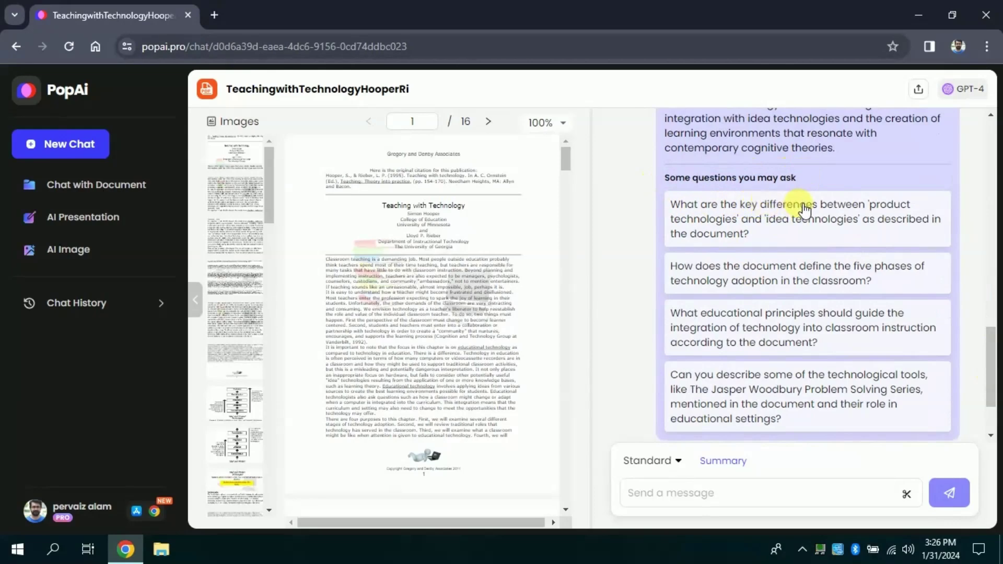
{"action": "left_click_drag", "start_coordinate": [993, 345], "coordinate": [995, 358]}
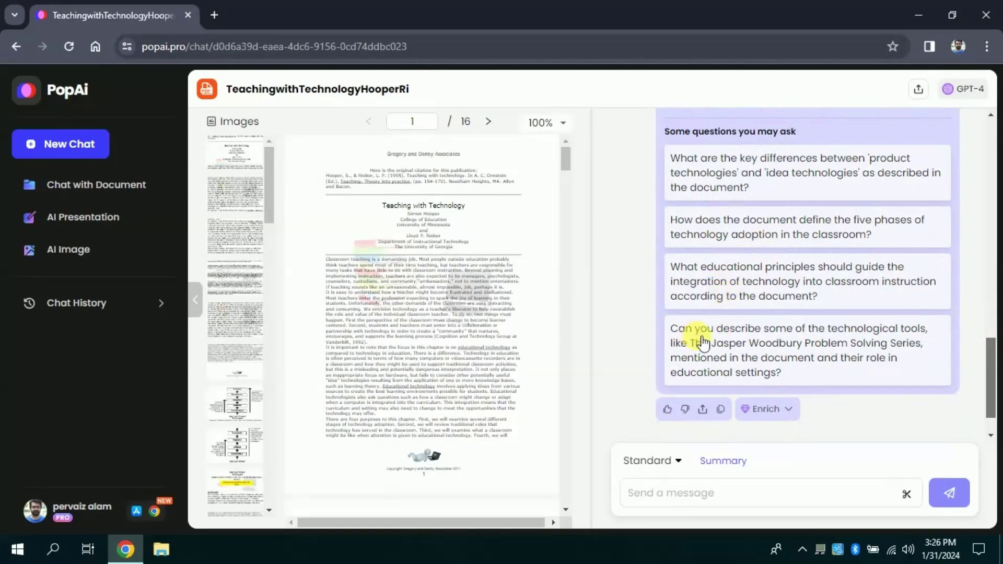
{"action": "left_click", "coordinate": [720, 464]}
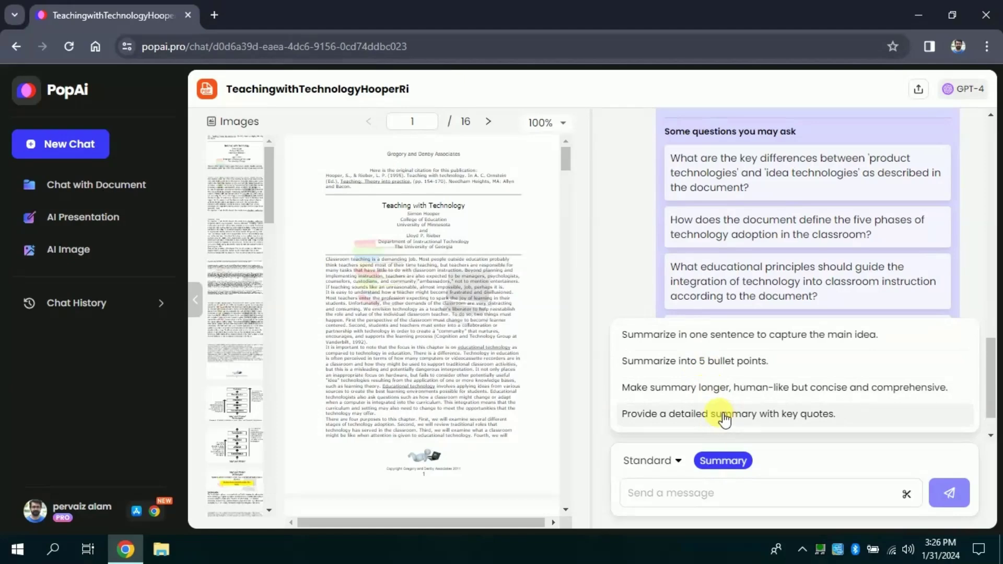
Step: Request a one-sentence main-idea summary and check its cited pages 7, 13 and 5
{"action": "left_click", "coordinate": [704, 337]}
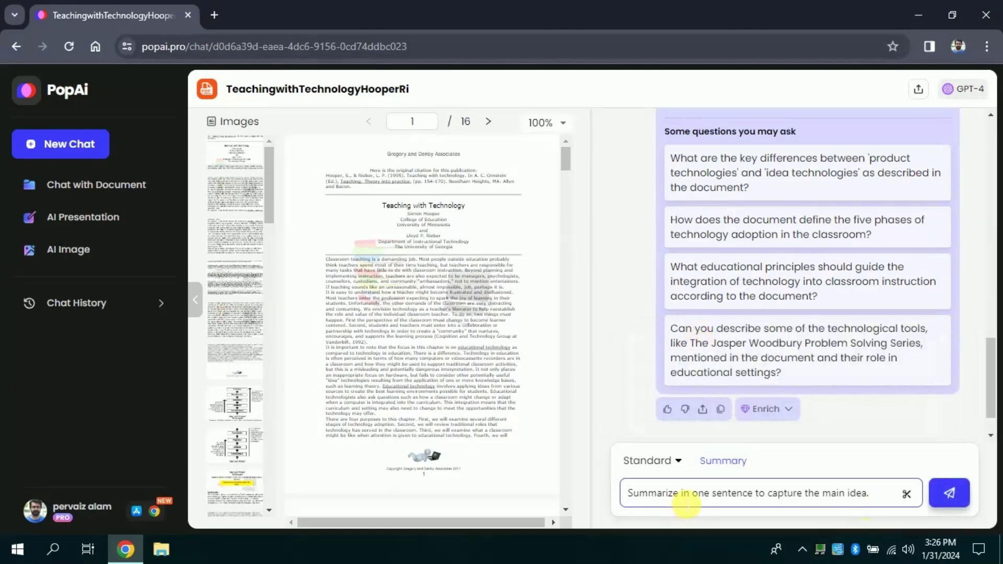
{"action": "left_click", "coordinate": [950, 499]}
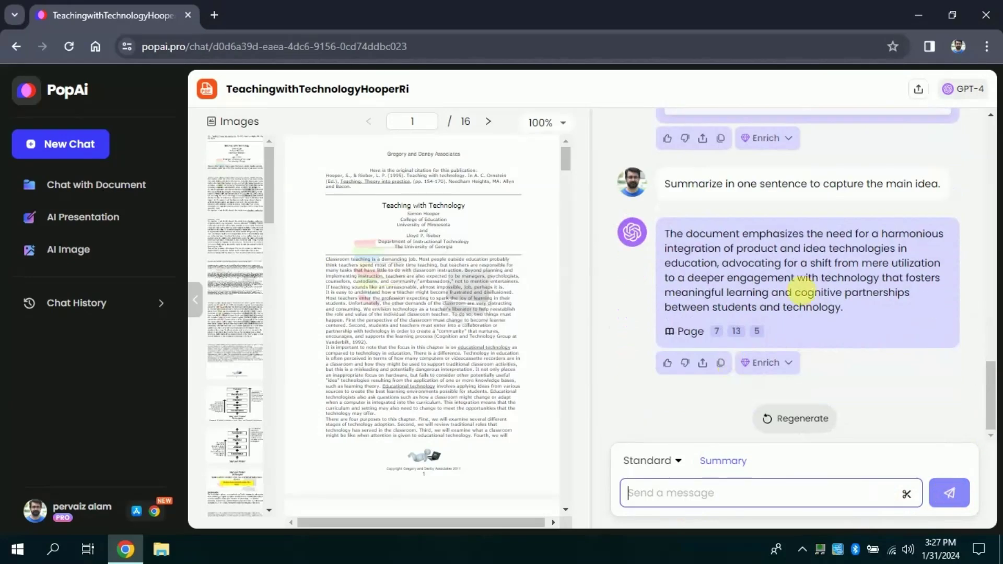
{"action": "left_click", "coordinate": [719, 332]}
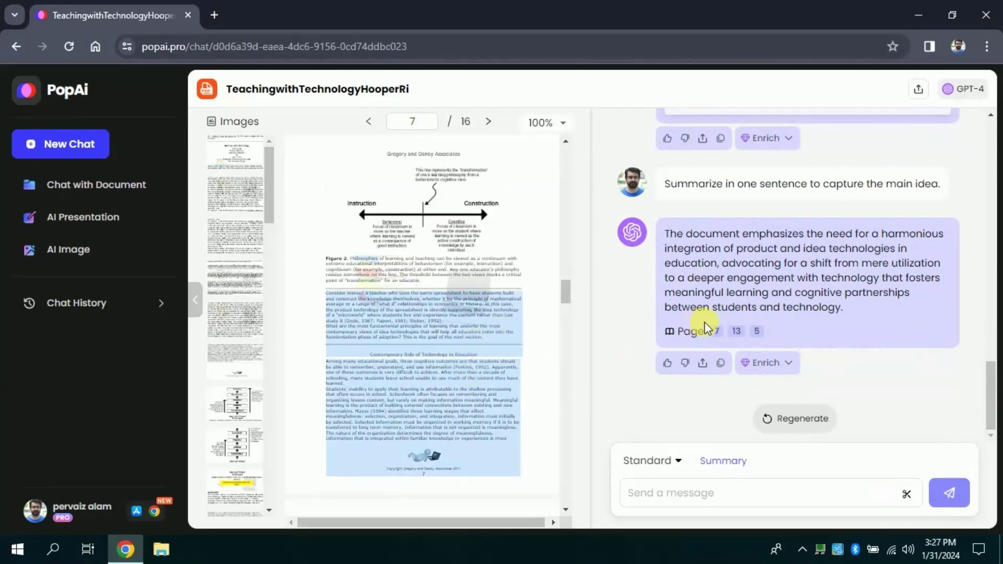
{"action": "left_click", "coordinate": [744, 334]}
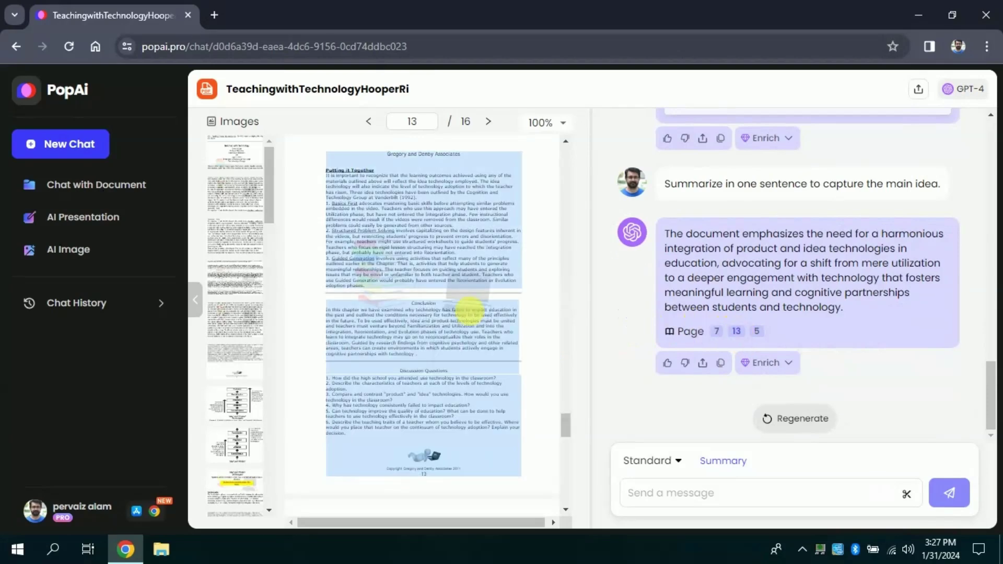
{"action": "left_click", "coordinate": [766, 337]}
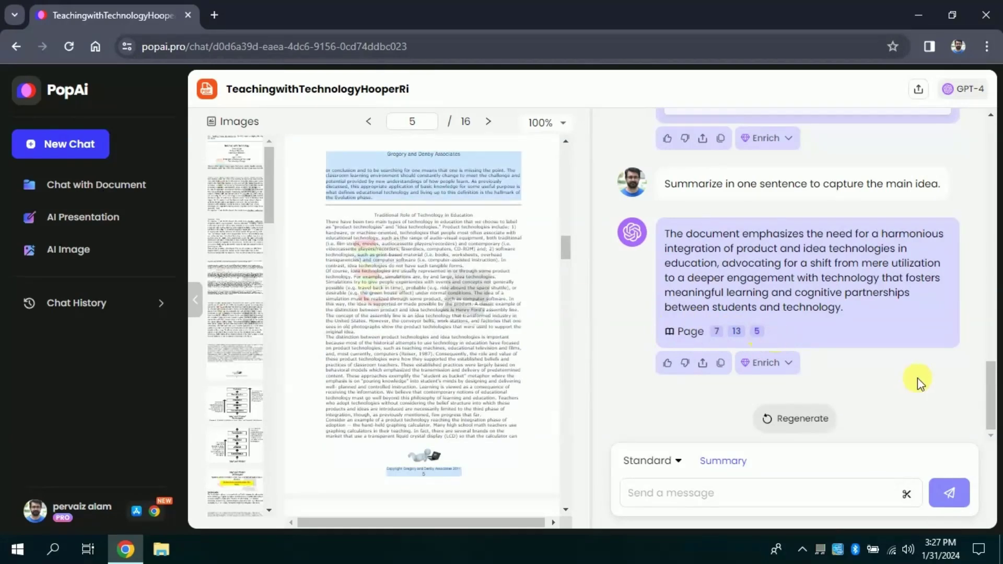
Step: Request a five-bullet-point summary of the document
{"action": "left_click_drag", "start_coordinate": [991, 396], "coordinate": [993, 385]}
{"action": "scroll", "coordinate": [993, 385], "scroll_direction": "down", "scroll_amount": 2}
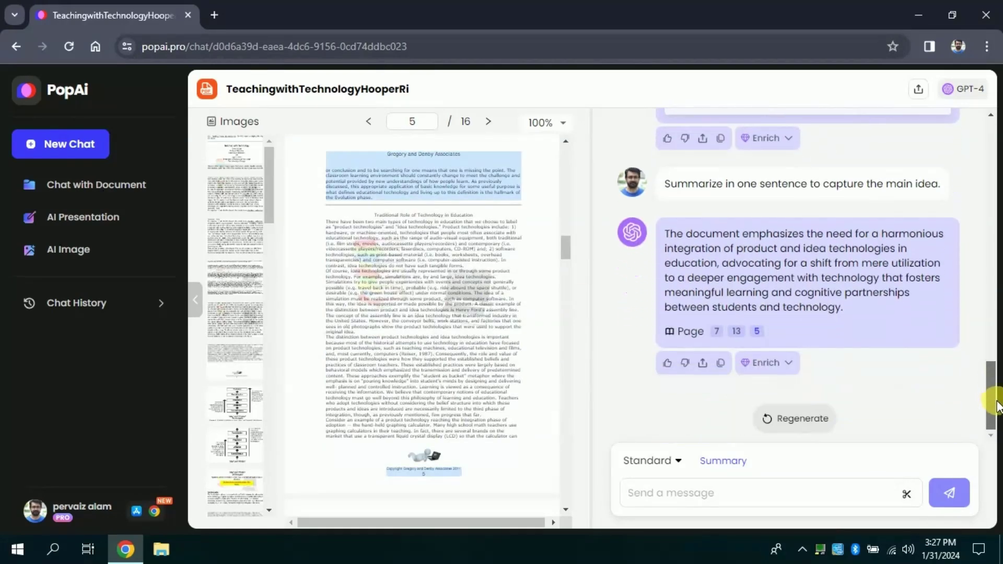
{"action": "left_click", "coordinate": [723, 460]}
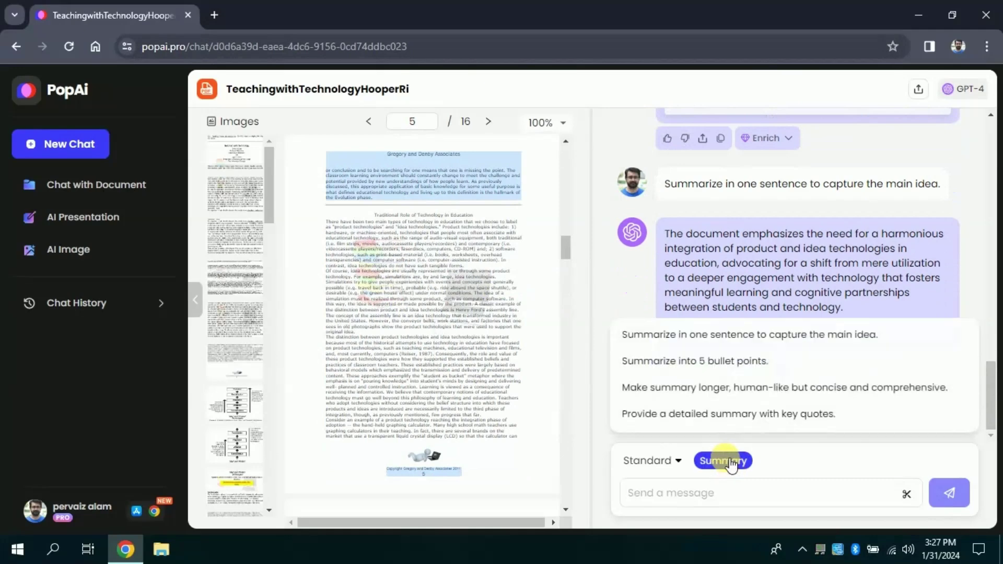
{"action": "left_click", "coordinate": [685, 361]}
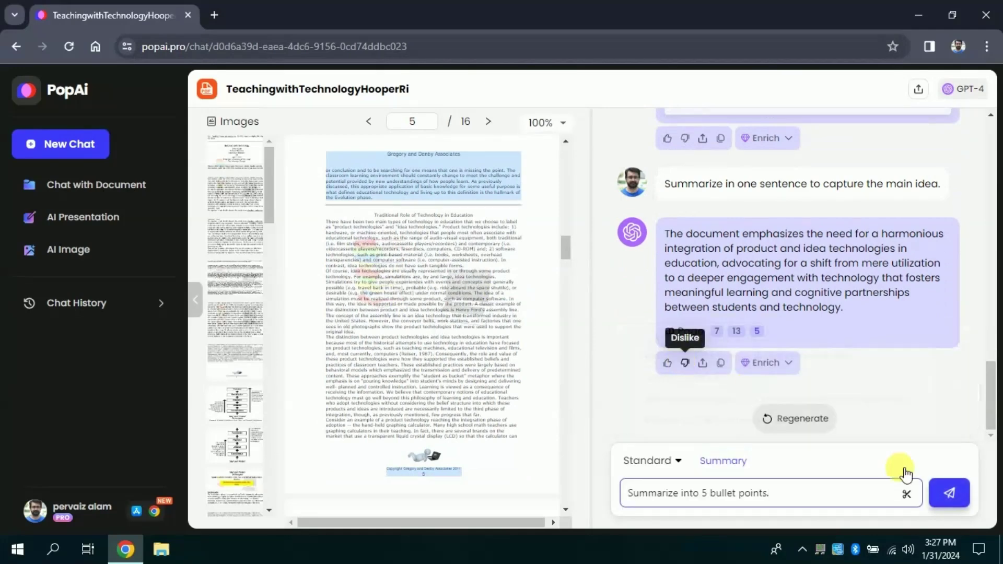
{"action": "left_click", "coordinate": [948, 493]}
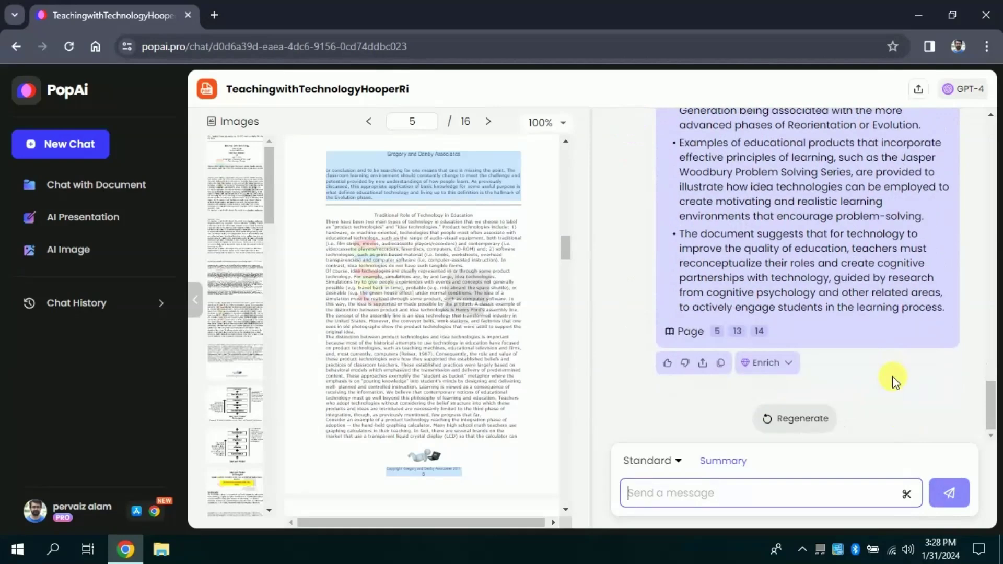
Step: Ask PopAi what methodology the paper has used
{"action": "left_click", "coordinate": [674, 501]}
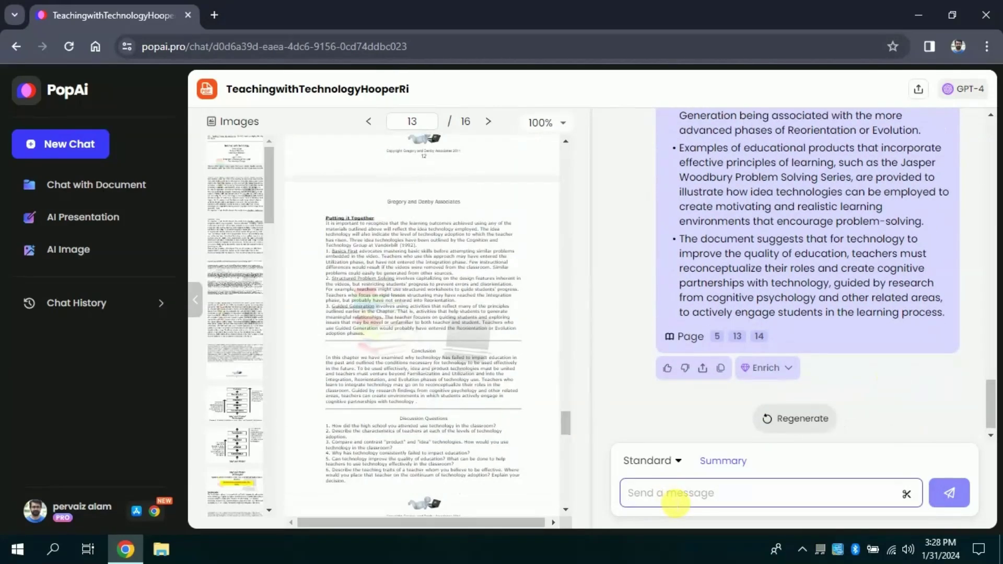
{"action": "type", "text": "What methedolo"}
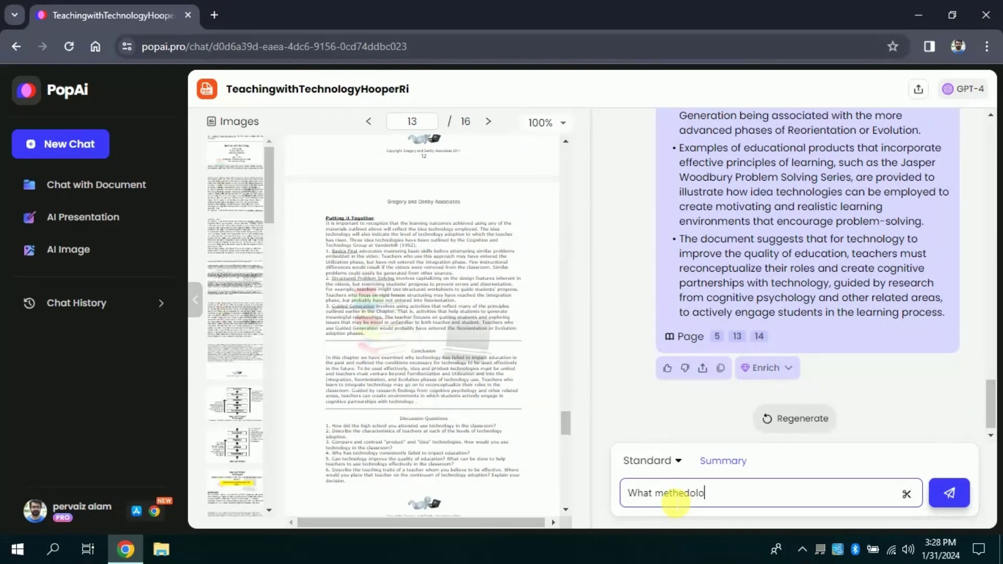
{"action": "type", "text": " been used in this"}
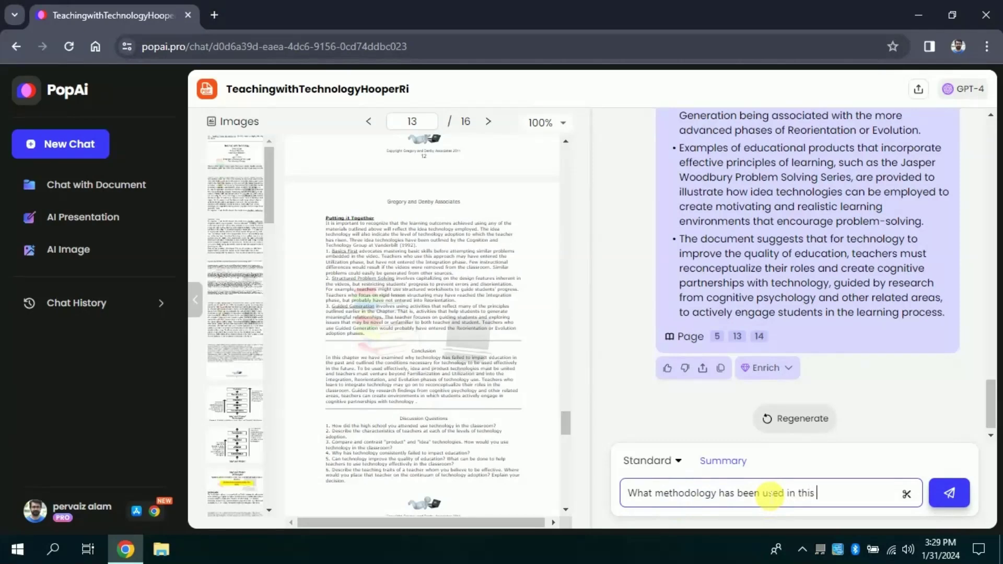
{"action": "type", "text": "?"}
{"action": "key", "text": "Return"}
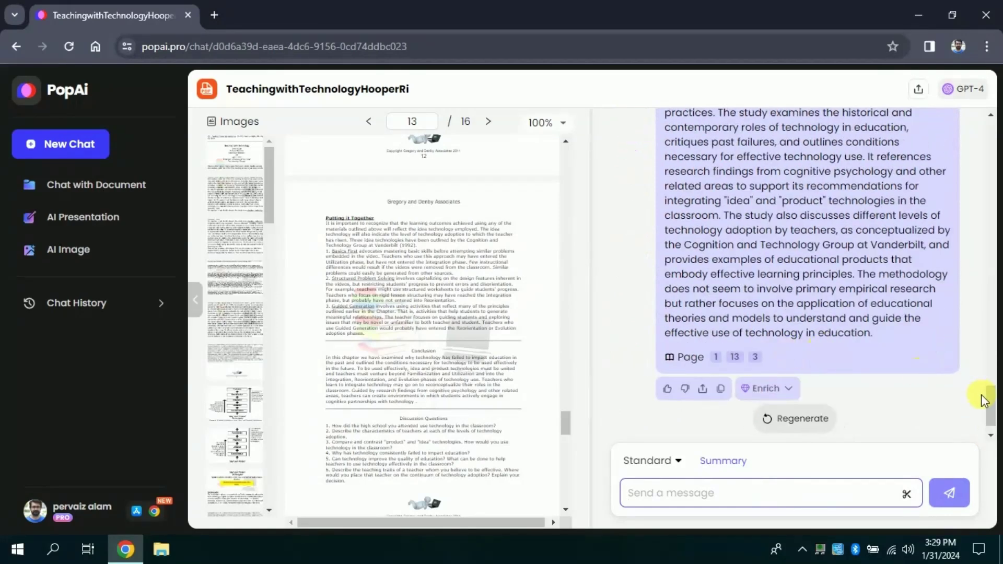
Step: Scroll the page thumbnails and jump back to page 1 of the PDF
{"action": "left_click_drag", "start_coordinate": [995, 406], "coordinate": [994, 403]}
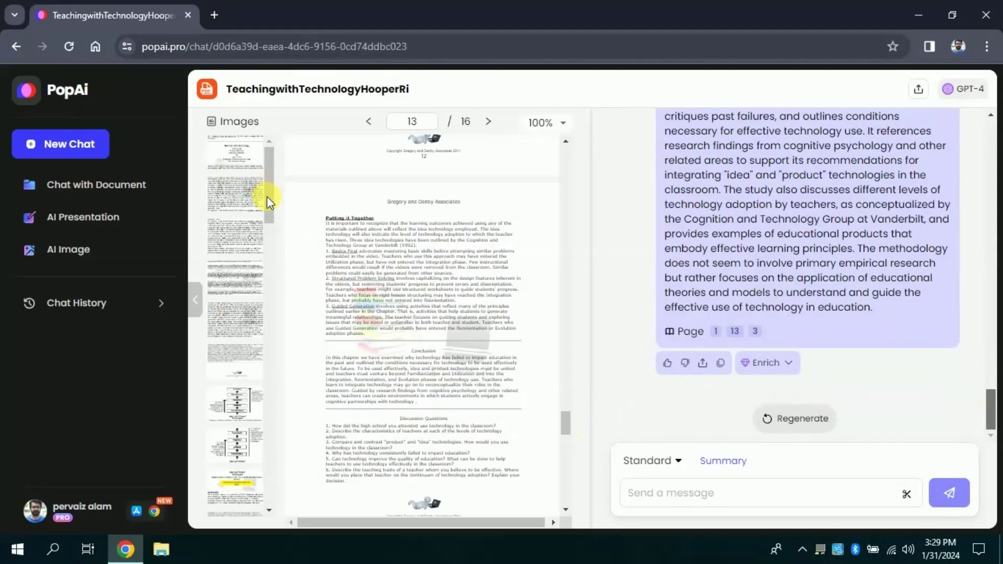
{"action": "left_click_drag", "start_coordinate": [267, 200], "coordinate": [274, 481]}
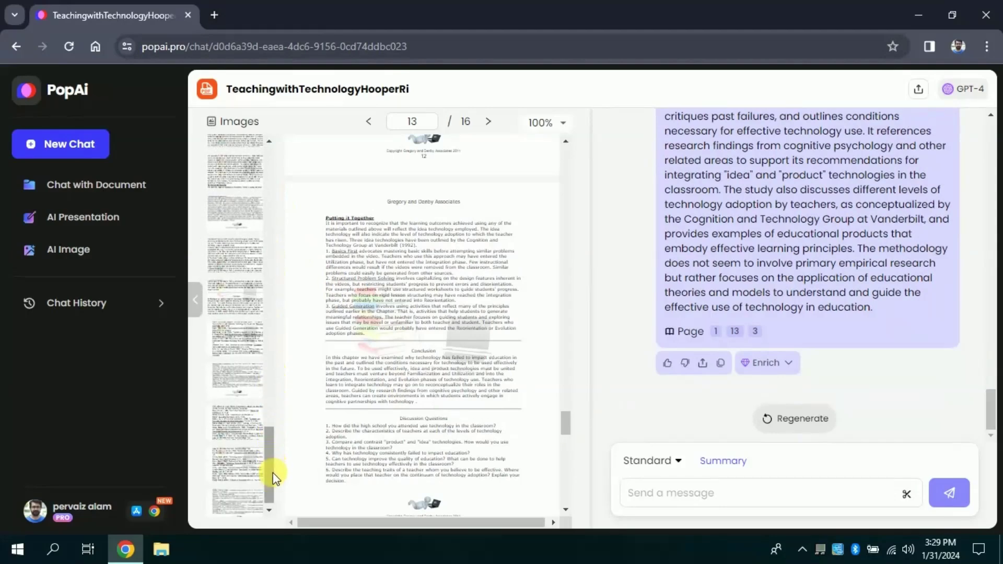
{"action": "left_click", "coordinate": [247, 172]}
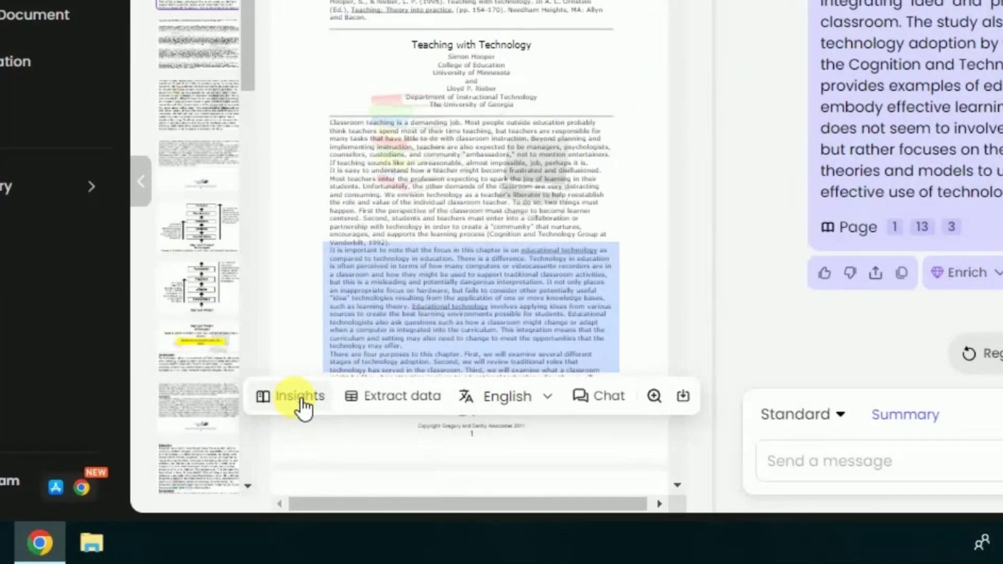
Step: Get AI insights on the educational technology passage and copy a conversation share link
{"action": "left_click", "coordinate": [302, 402]}
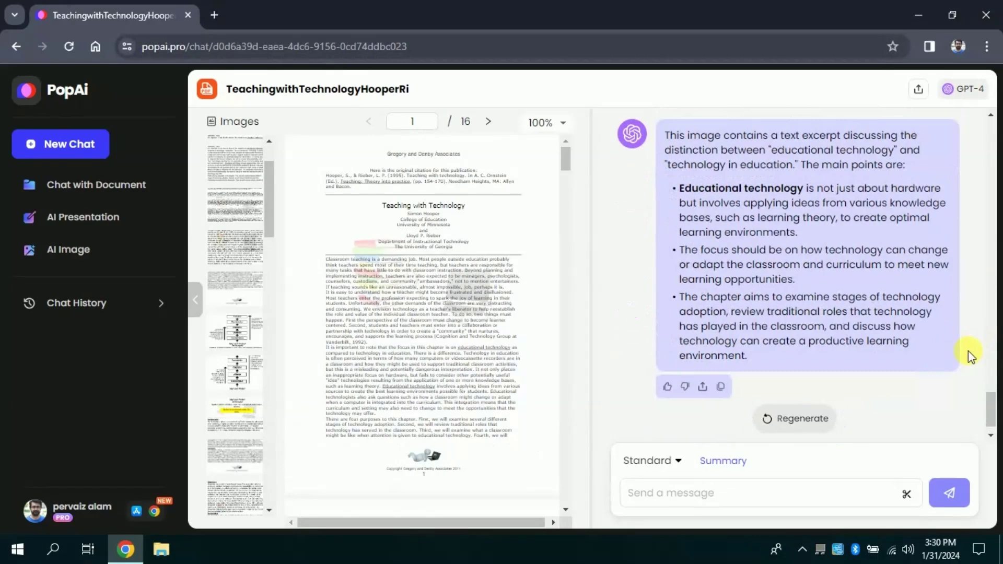
{"action": "scroll", "coordinate": [575, 150], "scroll_direction": "down", "scroll_amount": 2}
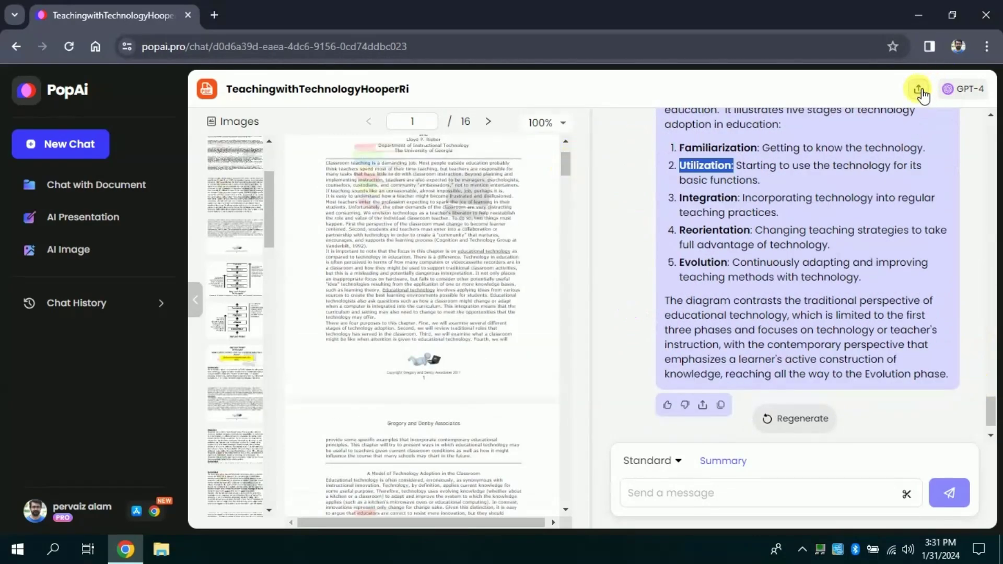
{"action": "left_click", "coordinate": [919, 92]}
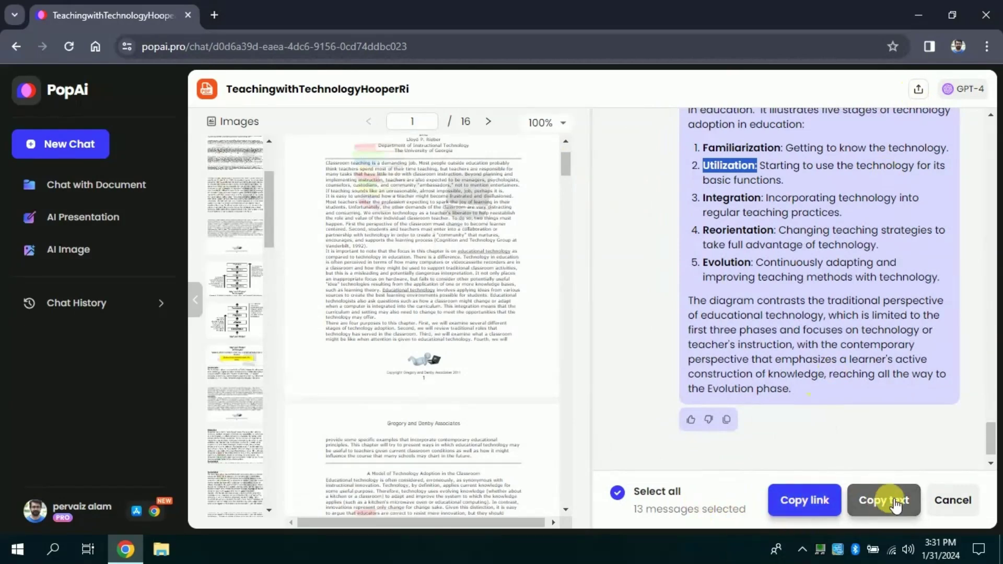
{"action": "left_click", "coordinate": [813, 501]}
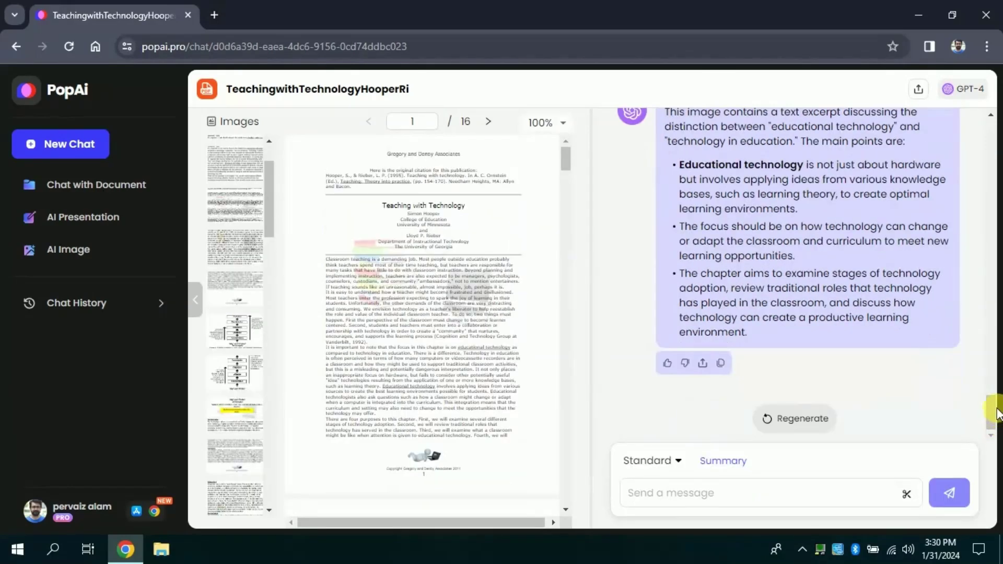
Step: Scroll the insights reply and select its opening paragraph
{"action": "left_click_drag", "start_coordinate": [992, 411], "coordinate": [991, 407]}
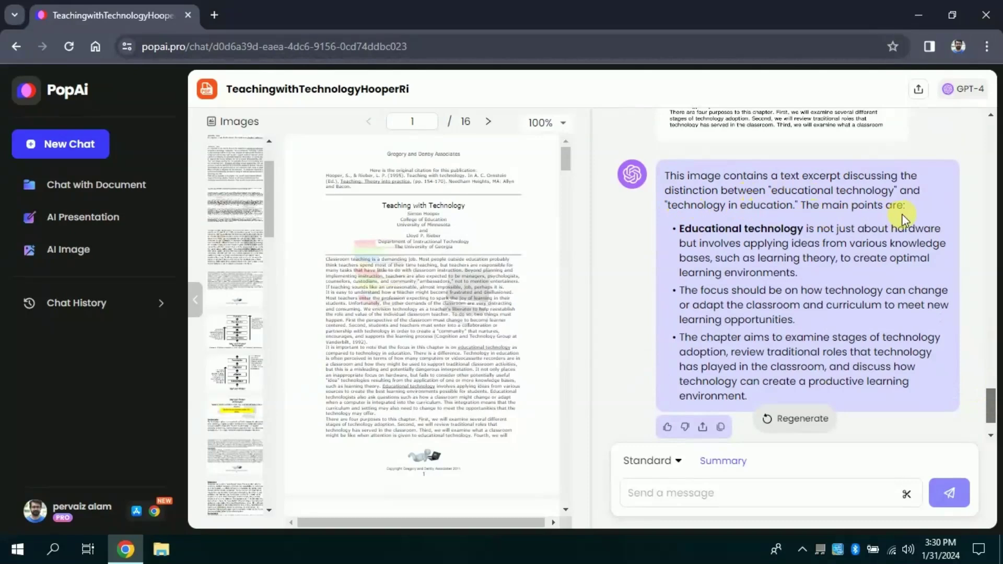
{"action": "left_click_drag", "start_coordinate": [906, 206], "coordinate": [659, 177]}
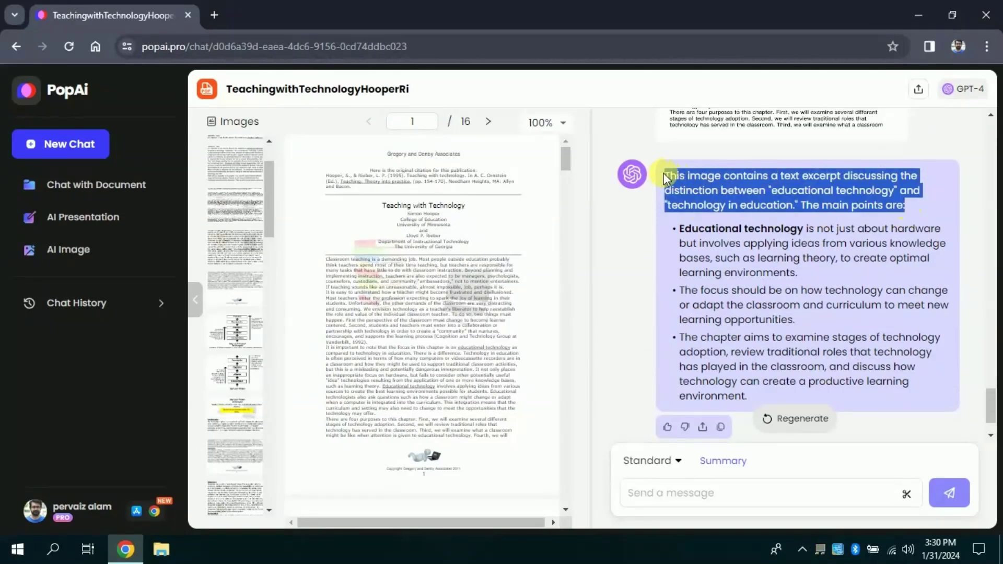
{"action": "left_click", "coordinate": [738, 233]}
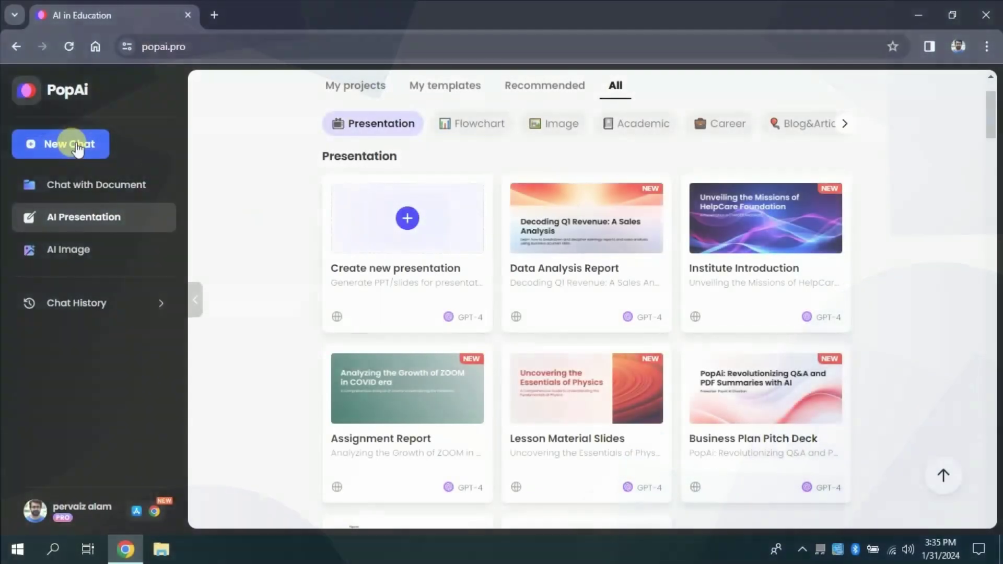
Step: Start a new chat and load the 'Create new presentation' template
{"action": "left_click", "coordinate": [73, 146]}
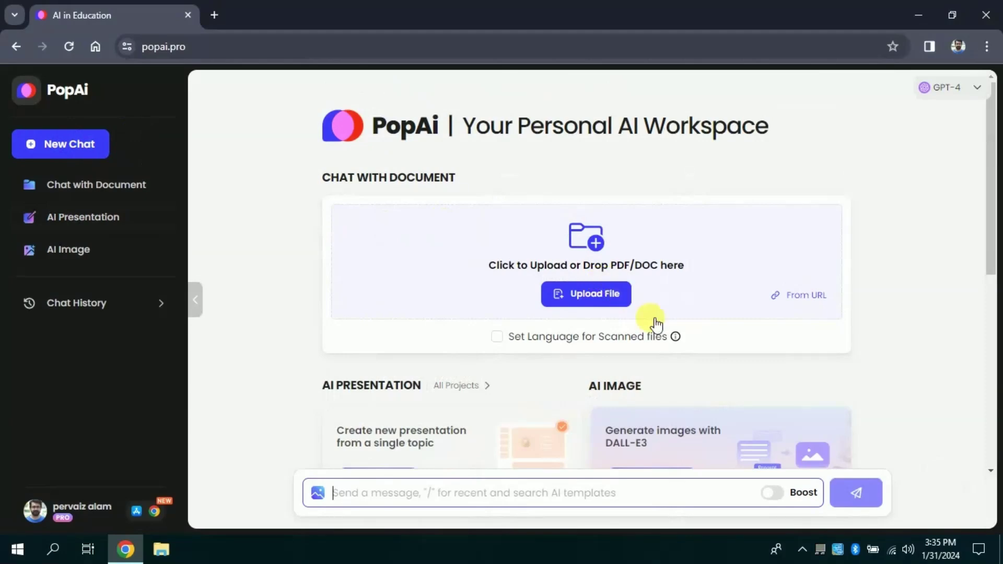
{"action": "left_click", "coordinate": [414, 444]}
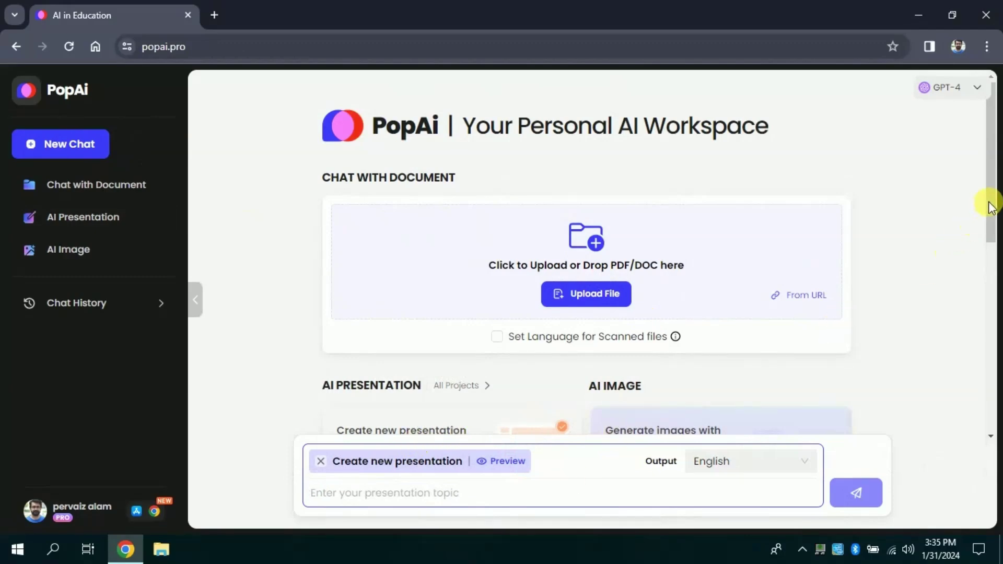
Step: Submit the presentation topic 'AI in education', correcting its spelling first
{"action": "left_click_drag", "start_coordinate": [991, 208], "coordinate": [991, 223]}
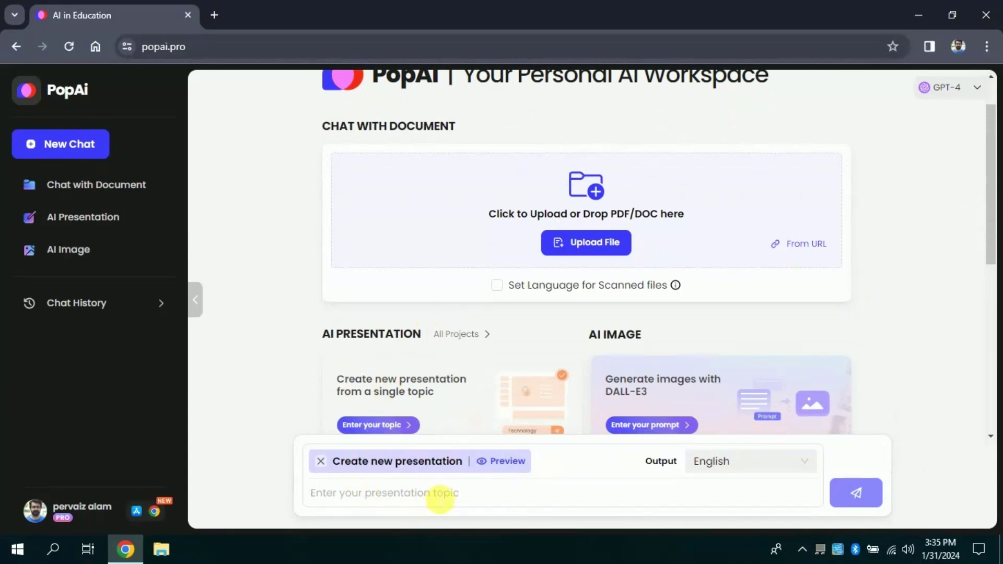
{"action": "type", "text": "AI in Edcuation"}
{"action": "left_click_drag", "start_coordinate": [398, 494], "coordinate": [331, 493]}
{"action": "type", "text": "education"}
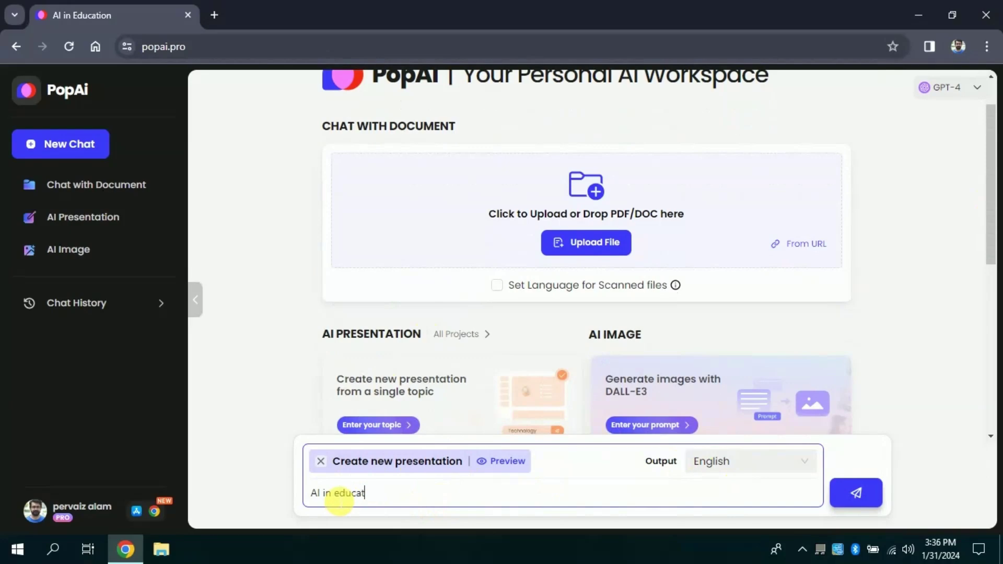
{"action": "left_click", "coordinate": [856, 492]}
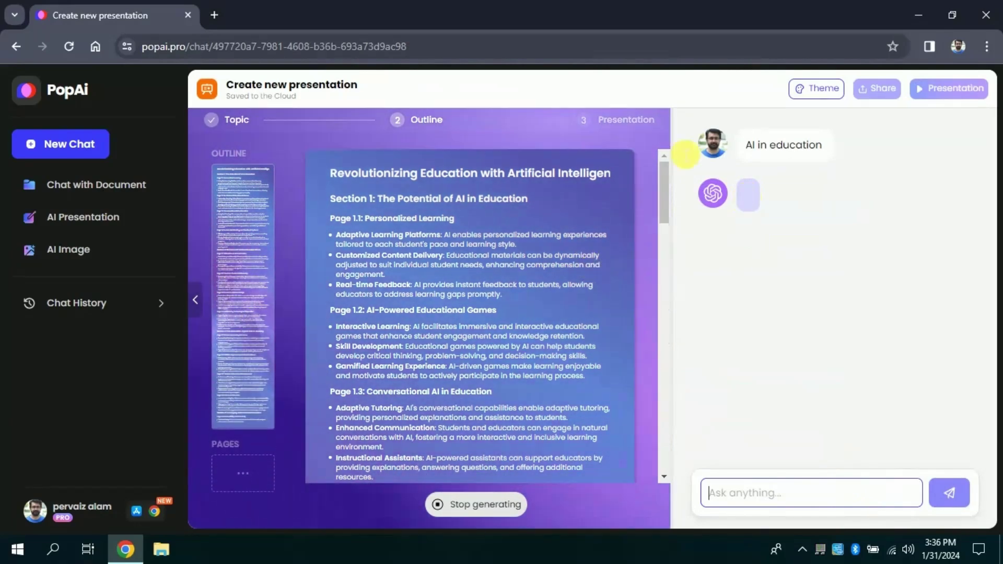
Step: Review the generated Presentation Outline and its cited Sources
{"action": "left_click_drag", "start_coordinate": [665, 185], "coordinate": [664, 220]}
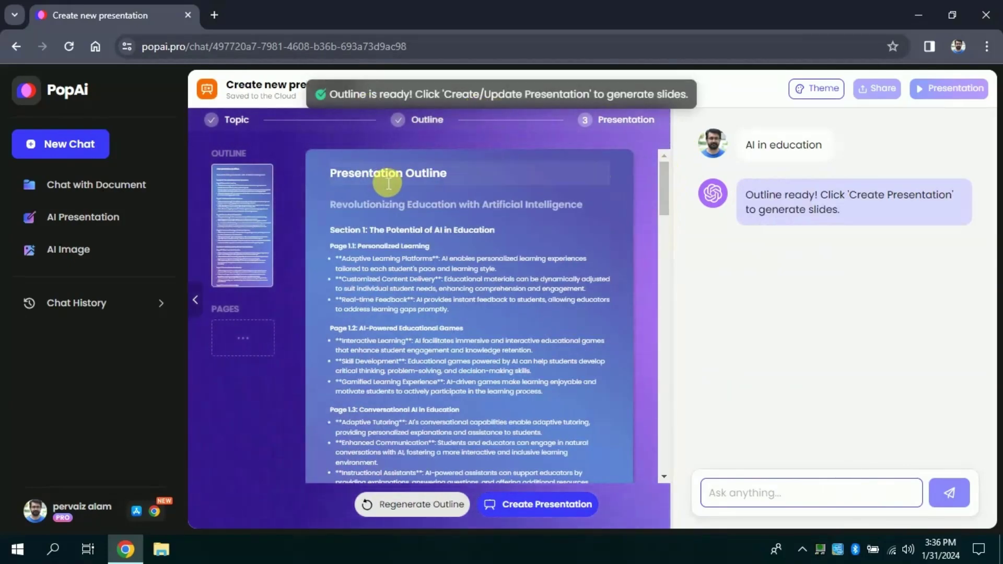
{"action": "left_click_drag", "start_coordinate": [330, 173], "coordinate": [454, 180]}
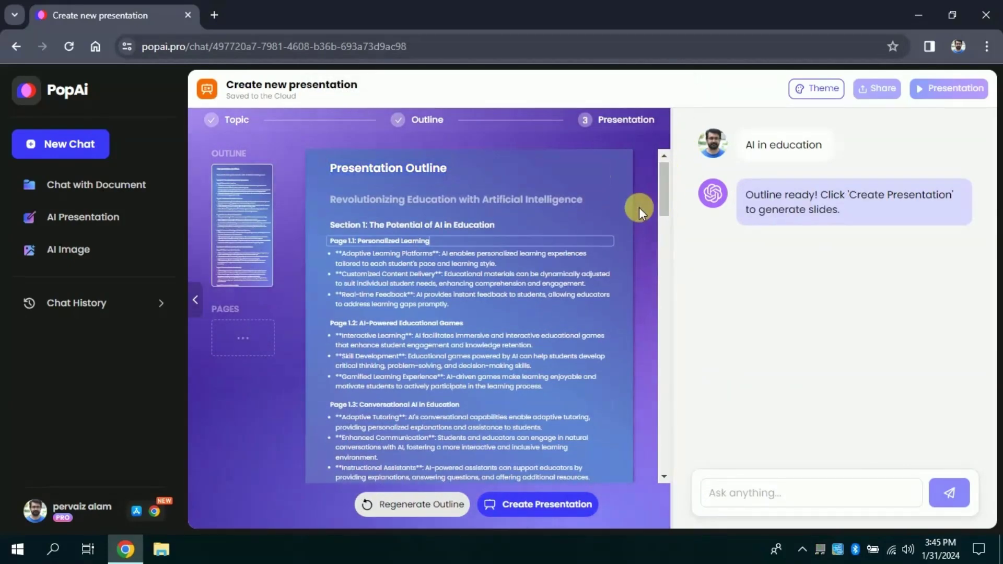
{"action": "mouse_move", "coordinate": [665, 188]}
{"action": "left_mouse_down"}
{"action": "mouse_move", "coordinate": [665, 368]}
{"action": "mouse_move", "coordinate": [631, 414]}
{"action": "mouse_move", "coordinate": [666, 415]}
{"action": "mouse_move", "coordinate": [662, 436]}
{"action": "left_mouse_up"}
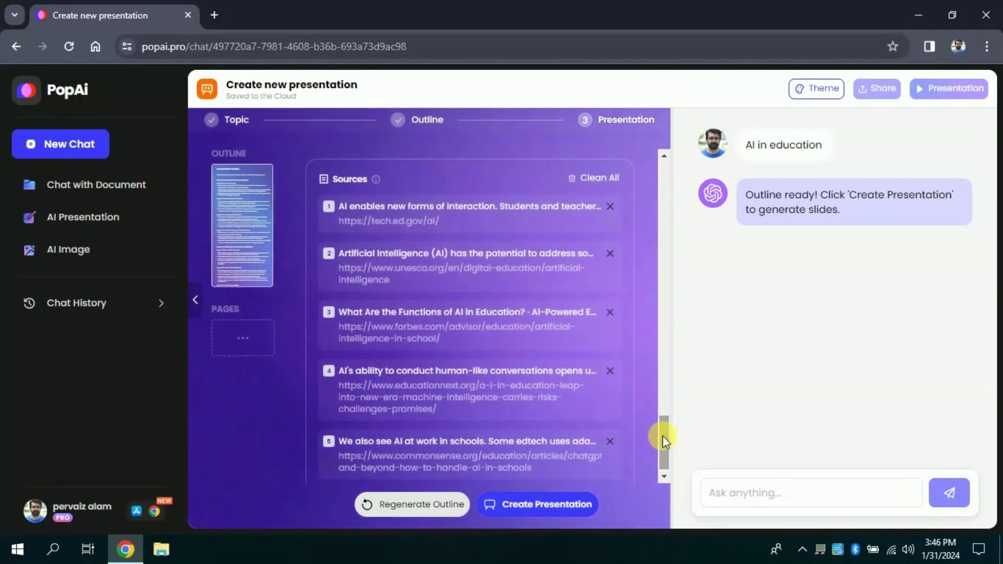
{"action": "left_click_drag", "start_coordinate": [347, 214], "coordinate": [444, 222]}
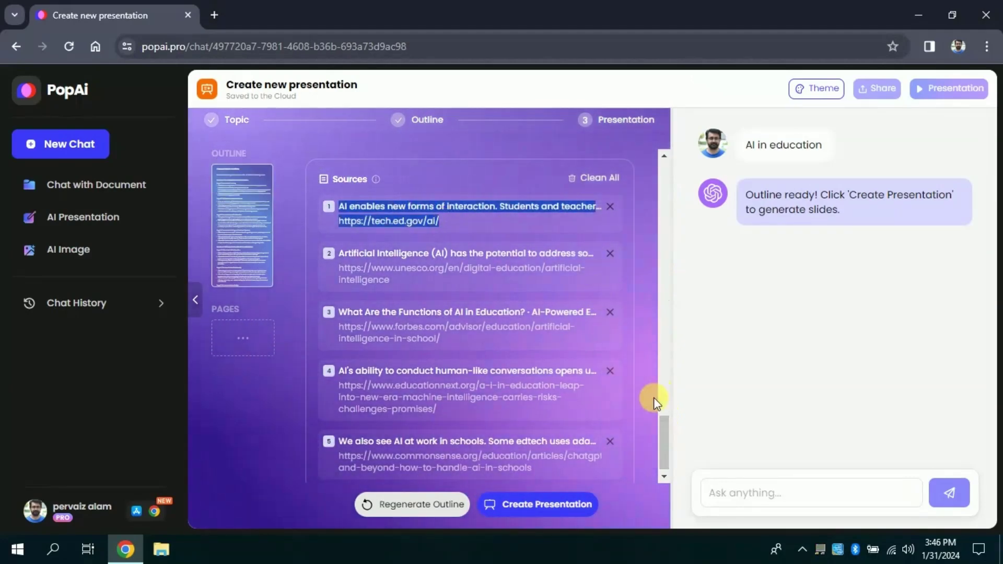
{"action": "left_click_drag", "start_coordinate": [663, 417], "coordinate": [663, 427]}
{"action": "scroll", "coordinate": [425, 236], "scroll_direction": "up", "scroll_amount": 4}
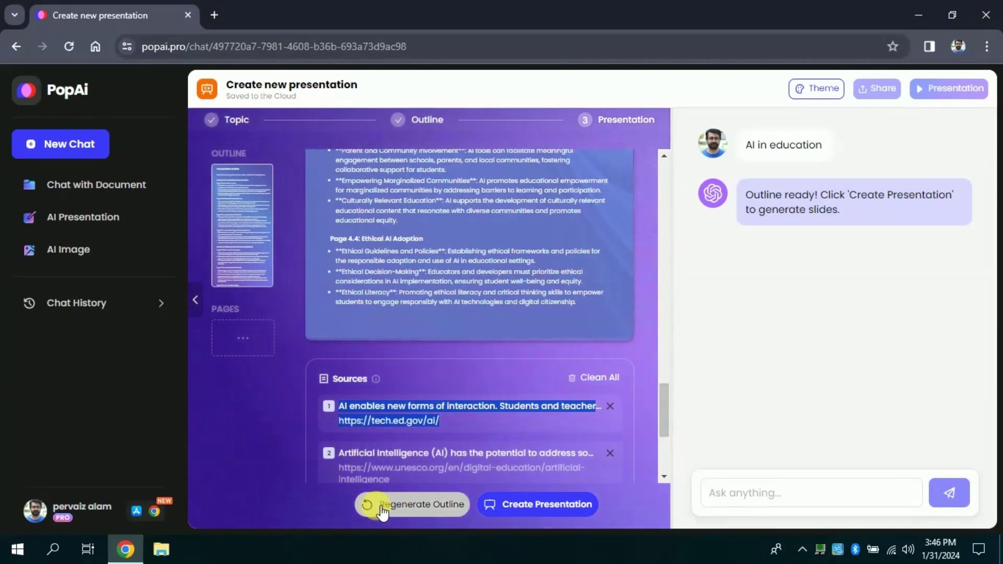
{"action": "scroll", "coordinate": [417, 504], "scroll_direction": "up", "scroll_amount": 2}
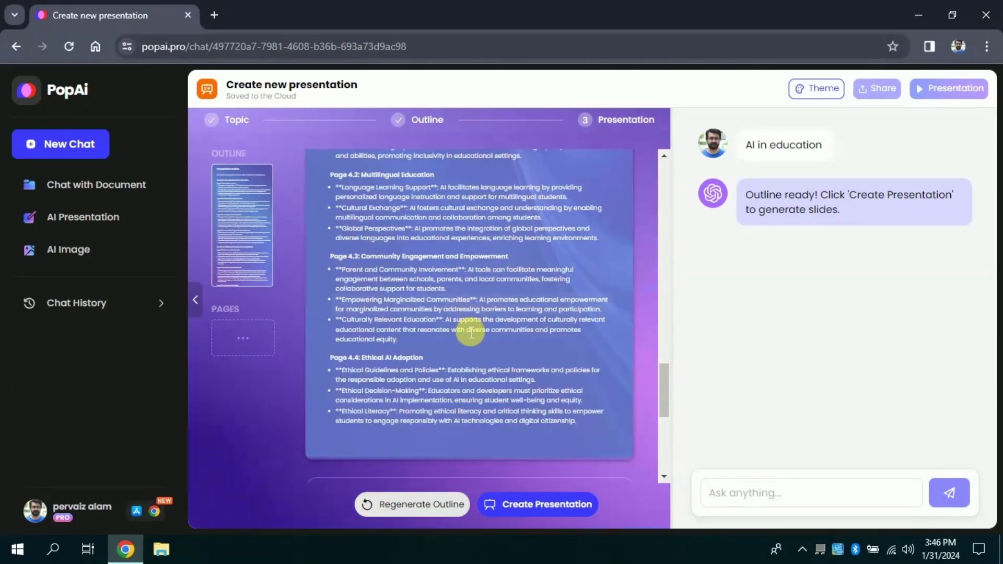
Step: Build slides from the finished outline and browse the generated deck
{"action": "left_click", "coordinate": [520, 507]}
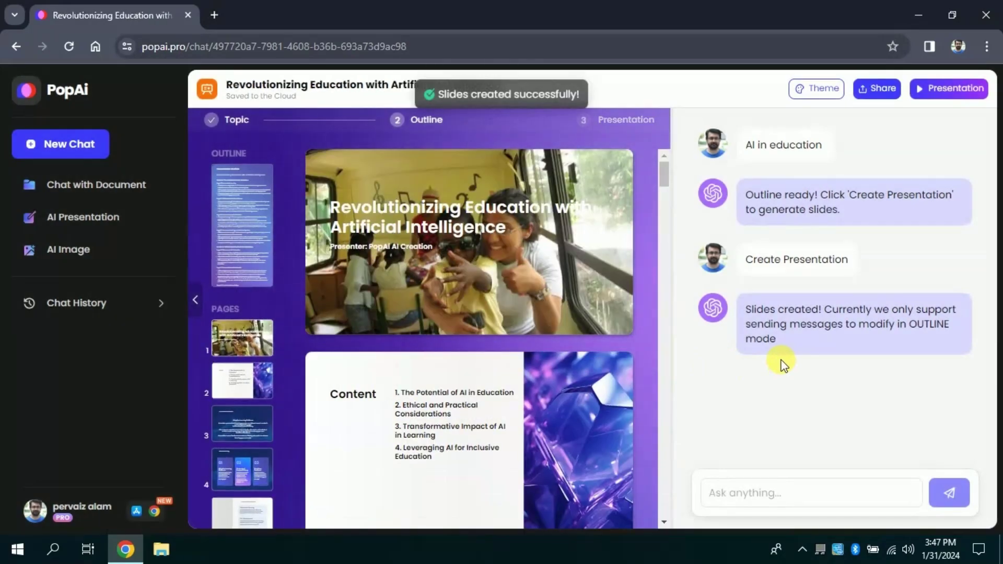
{"action": "left_click_drag", "start_coordinate": [664, 175], "coordinate": [662, 241]}
{"action": "left_click_drag", "start_coordinate": [664, 269], "coordinate": [661, 313]}
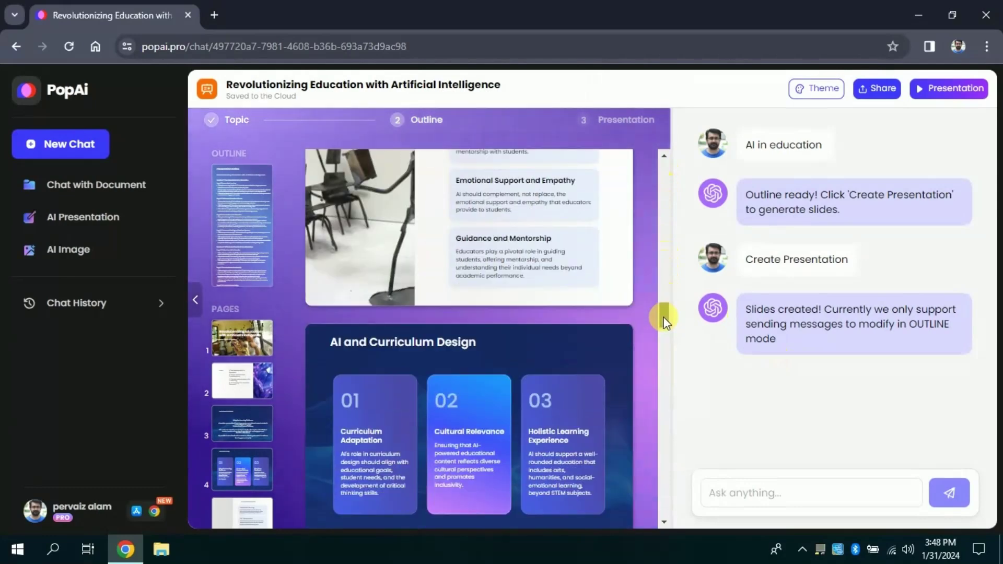
Step: Try the available themes, then apply the first orange-gradient theme to the deck
{"action": "left_click", "coordinate": [818, 92]}
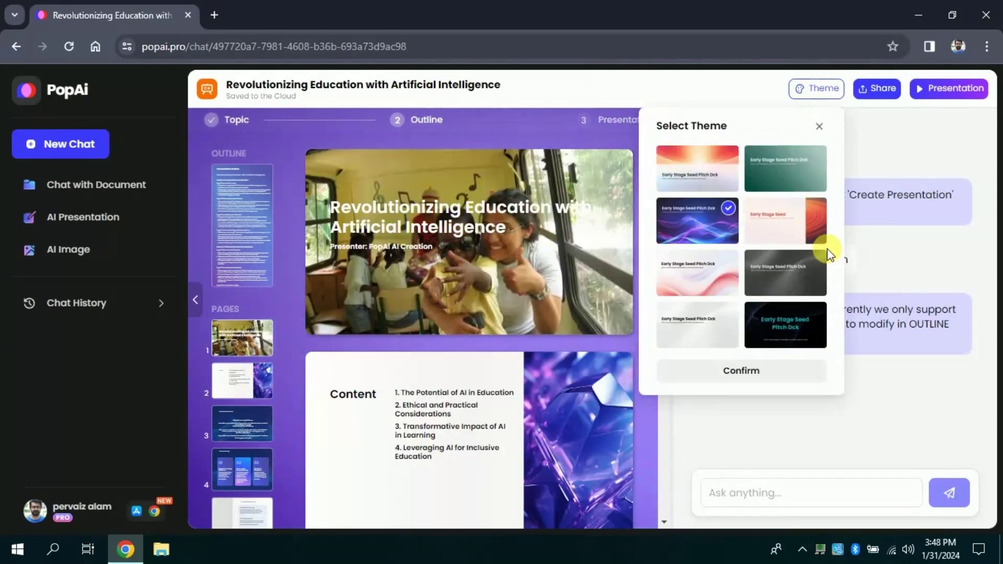
{"action": "left_click", "coordinate": [708, 279]}
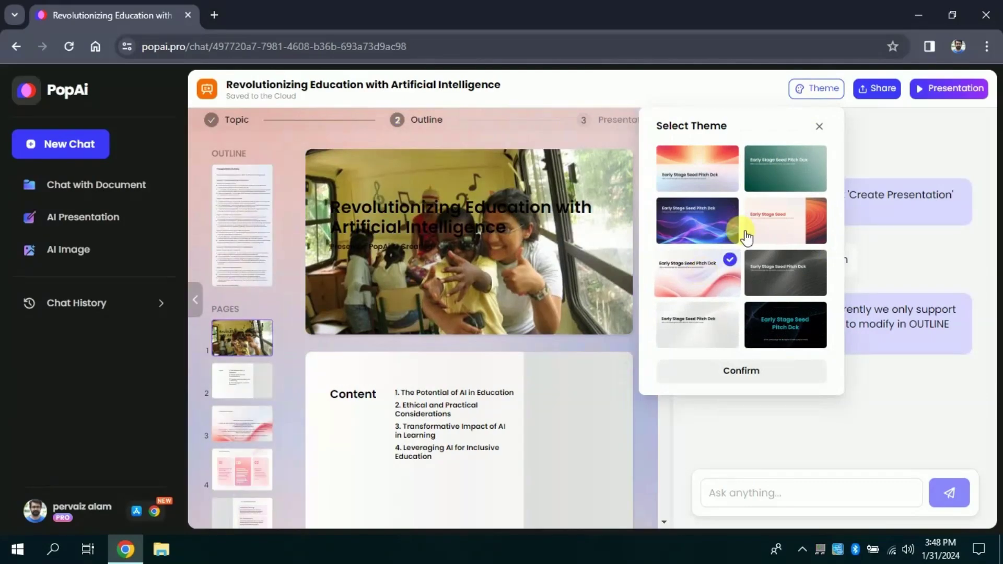
{"action": "left_click", "coordinate": [784, 170]}
{"action": "left_click", "coordinate": [706, 178]}
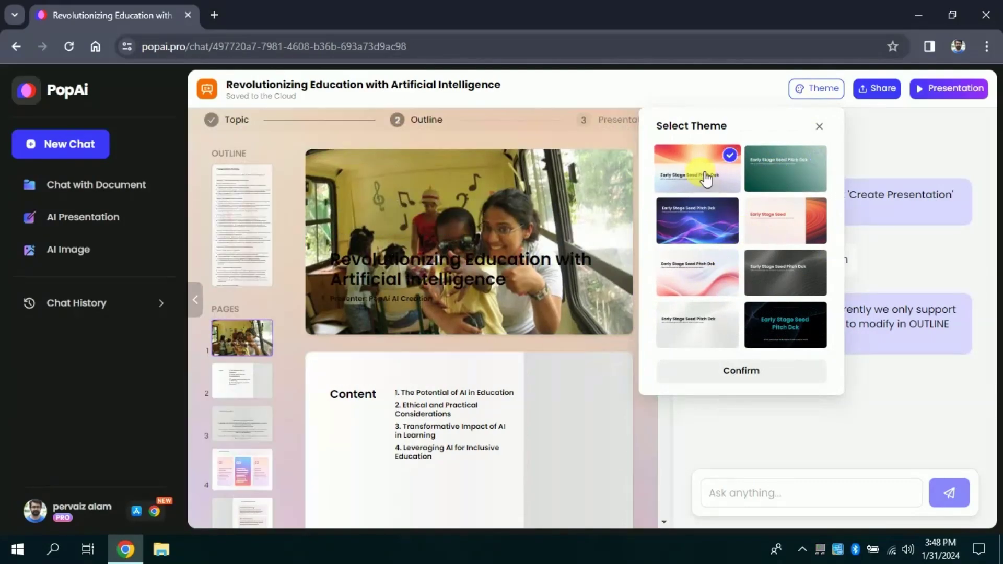
{"action": "left_click", "coordinate": [496, 215]}
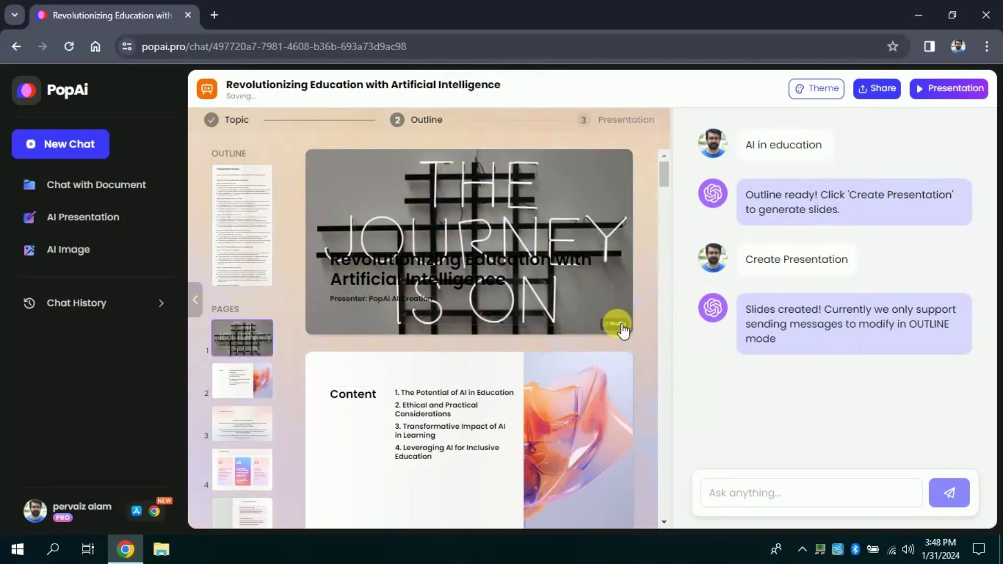
Step: Use the AI's Shorter option to change the title heading to 'Transforming Education with AI'
{"action": "double_click", "coordinate": [413, 264]}
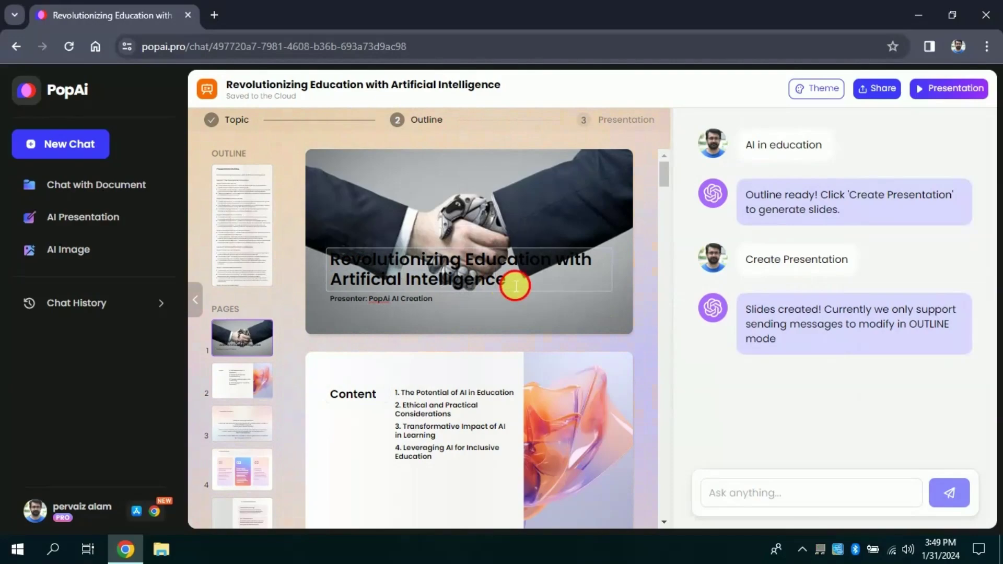
{"action": "mouse_move", "coordinate": [505, 284]}
{"action": "left_mouse_down"}
{"action": "mouse_move", "coordinate": [354, 282]}
{"action": "mouse_move", "coordinate": [330, 255]}
{"action": "left_mouse_up"}
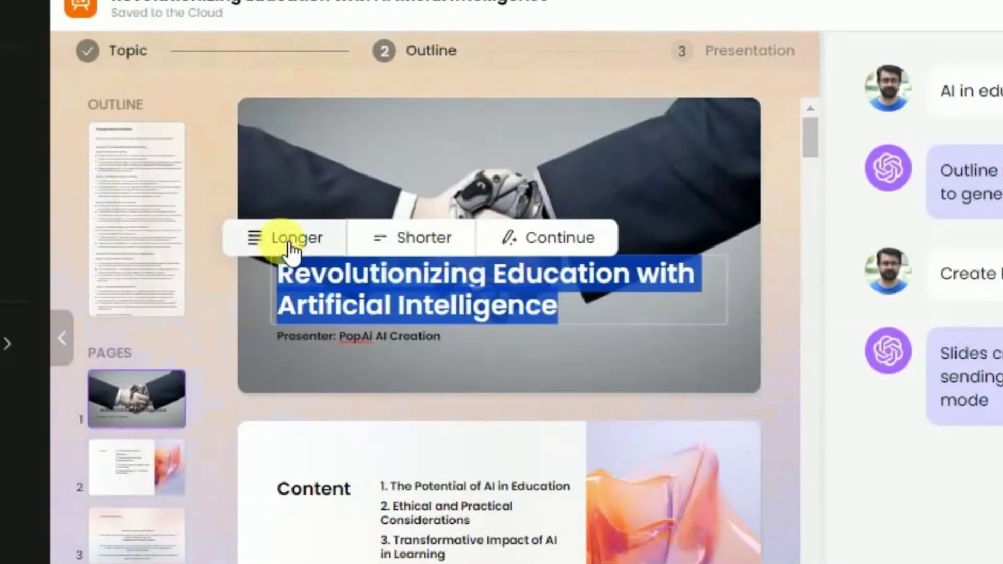
{"action": "left_click", "coordinate": [415, 245]}
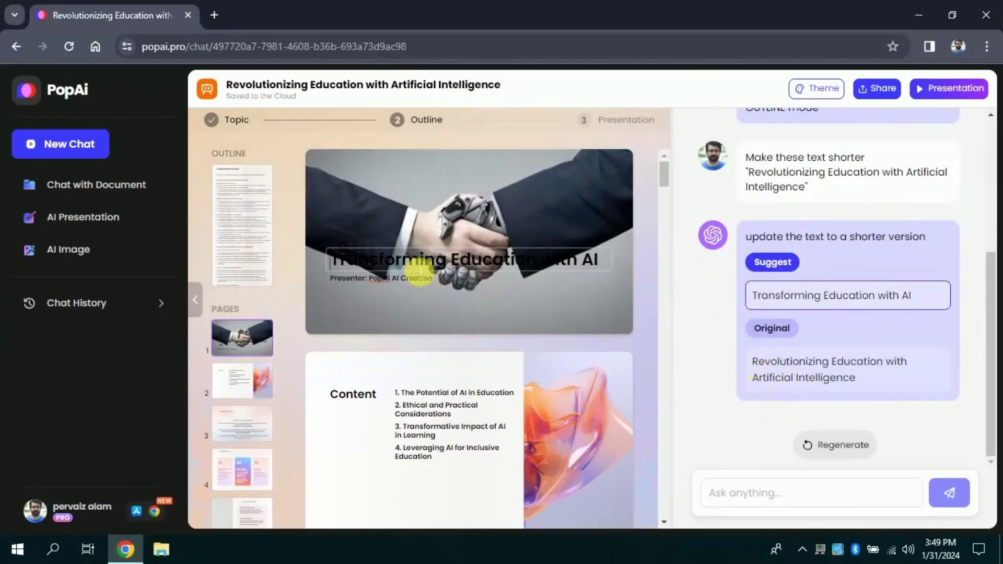
{"action": "left_click_drag", "start_coordinate": [665, 180], "coordinate": [661, 245]}
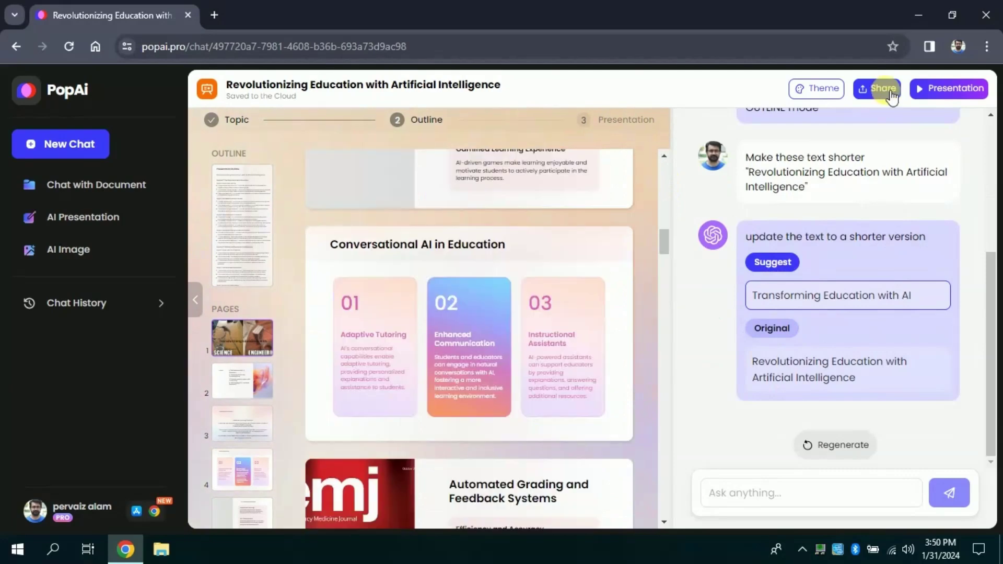
Step: Preview the restyled deck full screen, then exit the preview
{"action": "left_click", "coordinate": [925, 92]}
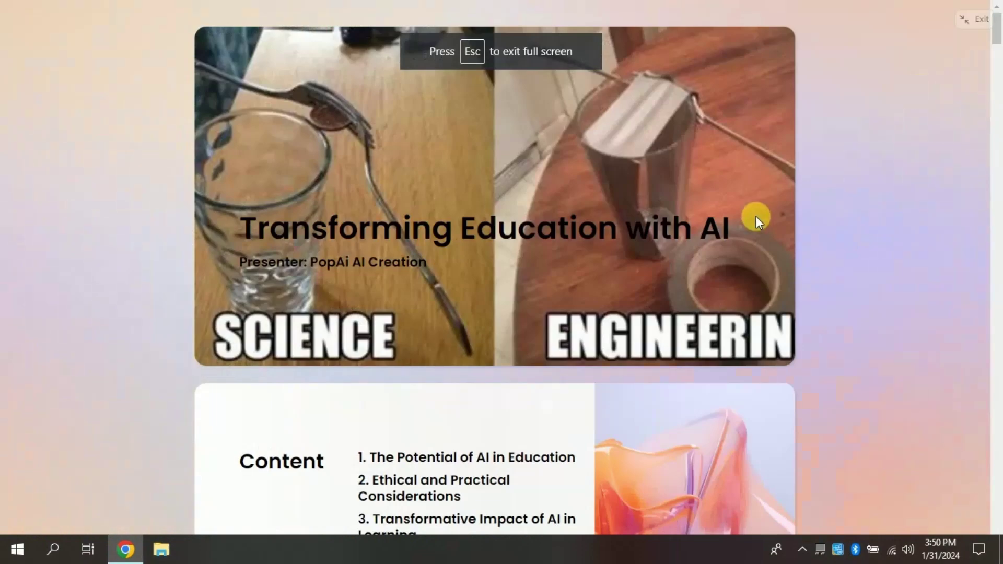
{"action": "left_click_drag", "start_coordinate": [997, 32], "coordinate": [999, 222]}
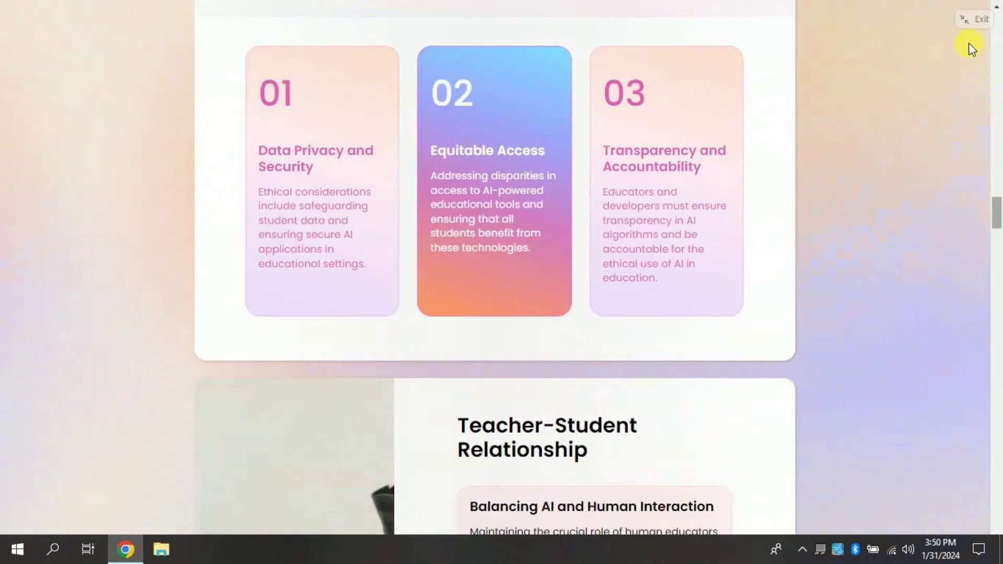
{"action": "left_click", "coordinate": [974, 18]}
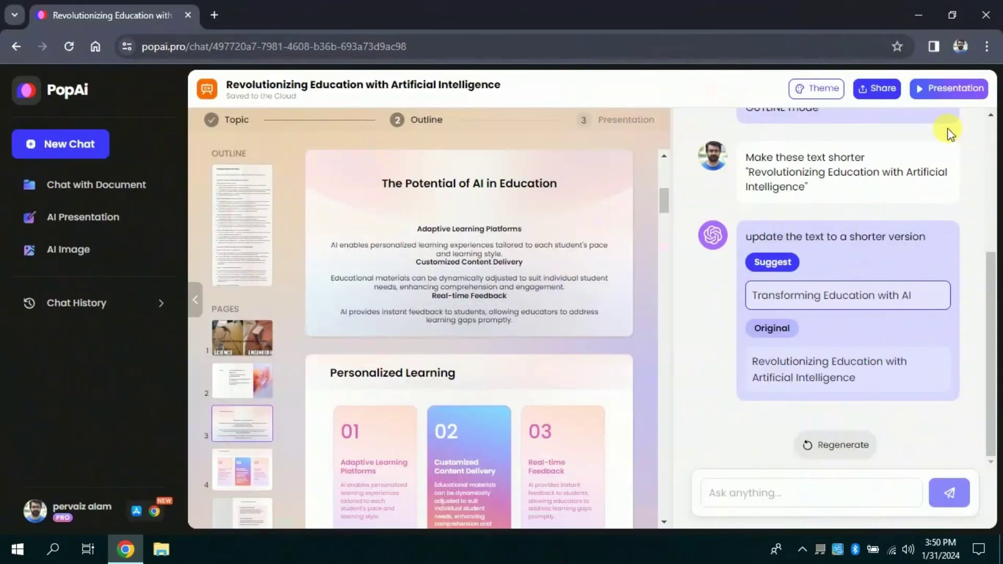
Step: Export the presentation as a PPTX file through Share > Download
{"action": "left_click", "coordinate": [882, 93]}
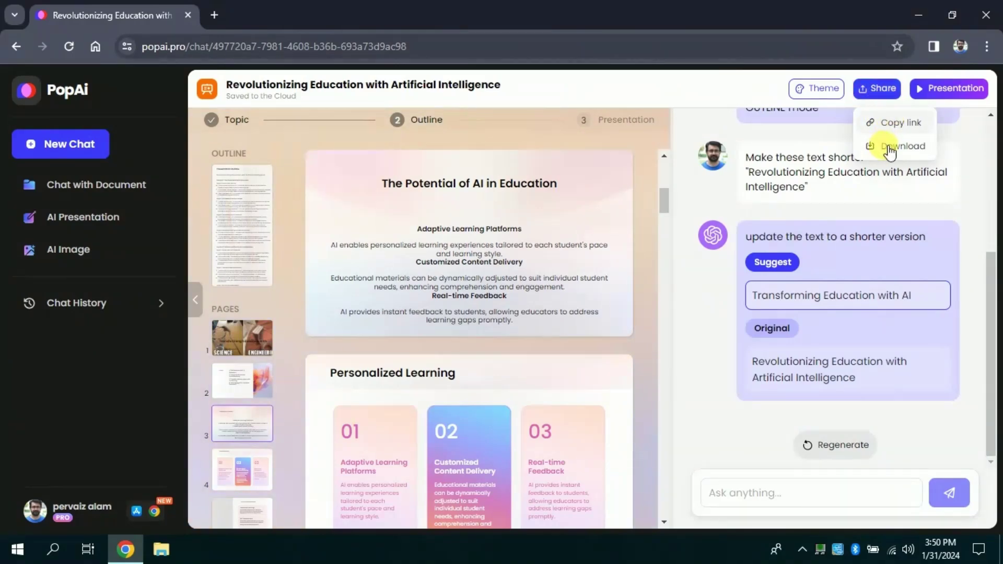
{"action": "left_click", "coordinate": [890, 149]}
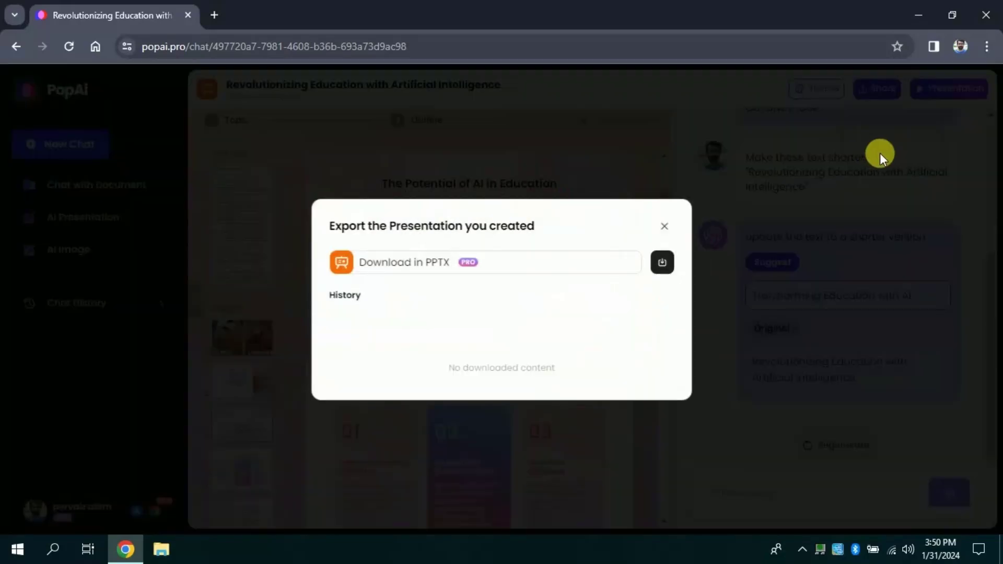
{"action": "left_click", "coordinate": [653, 265]}
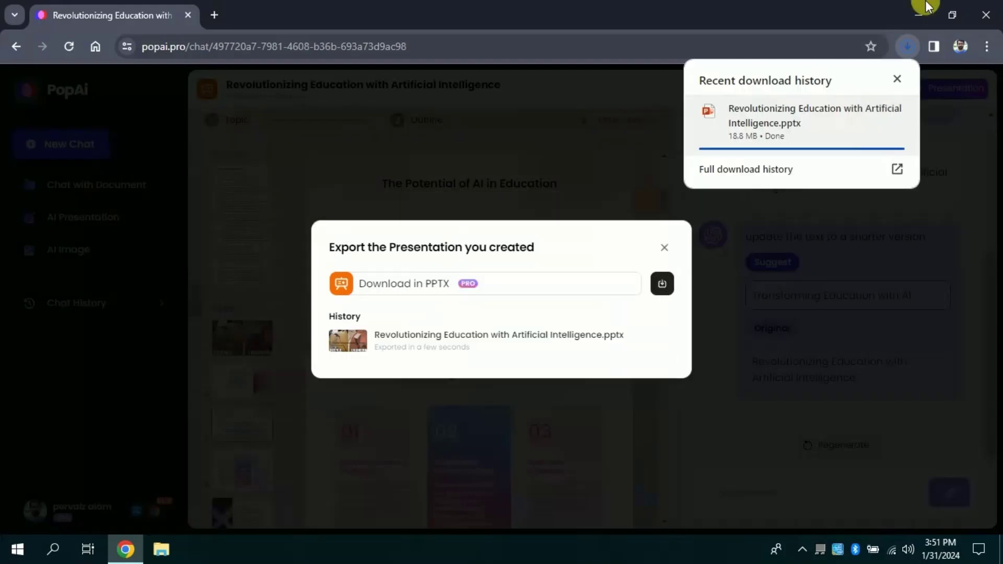
Step: Open the downloaded PPTX in PowerPoint from its folder
{"action": "left_click", "coordinate": [904, 49]}
{"action": "left_click", "coordinate": [865, 111]}
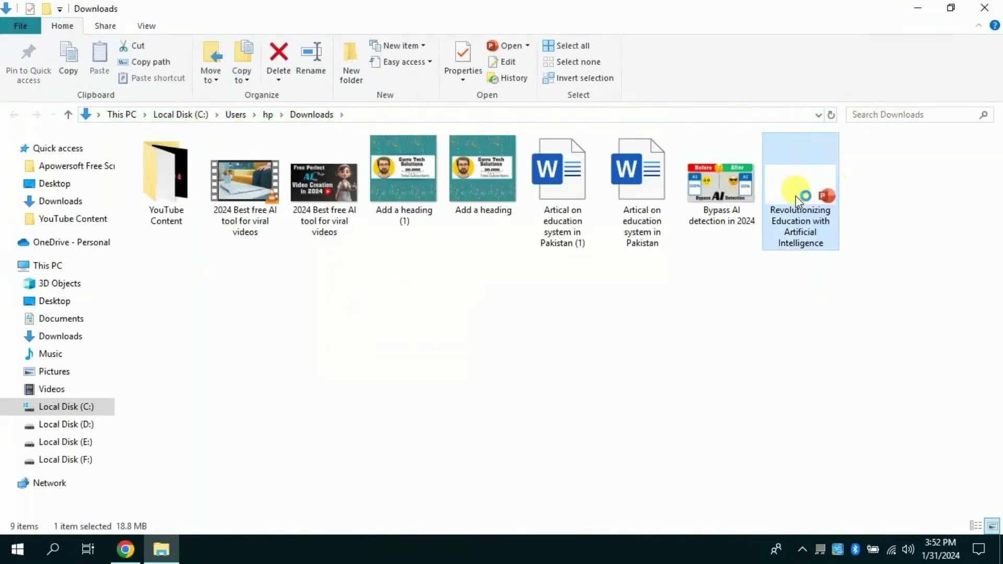
{"action": "double_click", "coordinate": [798, 196]}
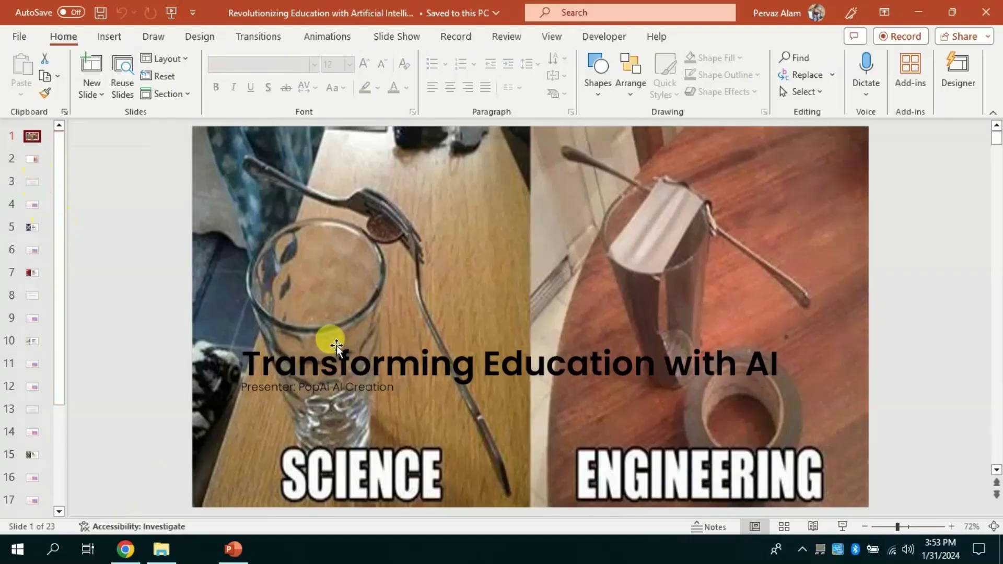
Step: Page through the exported slides, run a brief slideshow, and select a text box's editable text
{"action": "key", "text": "Page_Down"}
{"action": "key", "text": "Page_Down"}
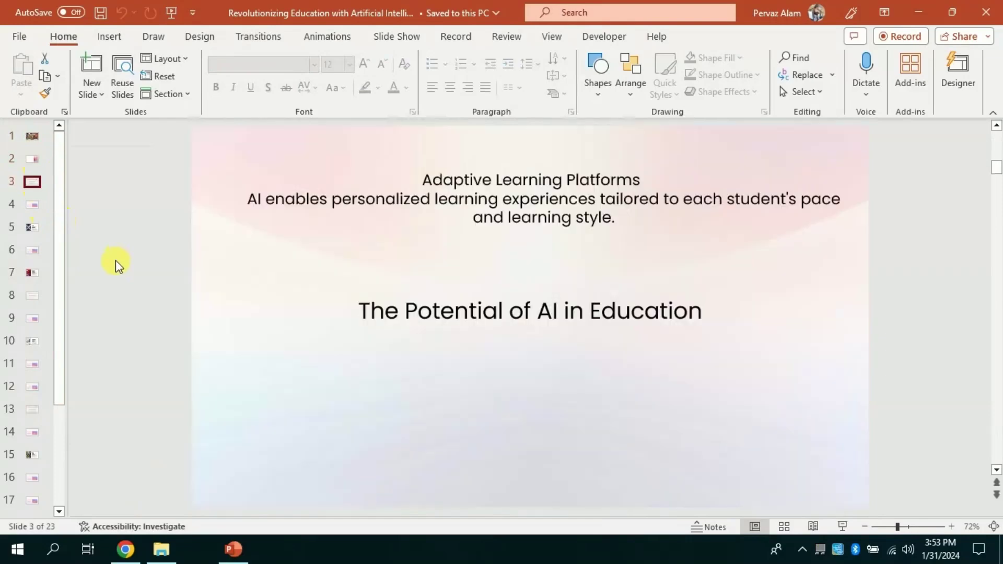
{"action": "key", "text": "Page_Down"}
{"action": "key", "text": "Page_Down"}
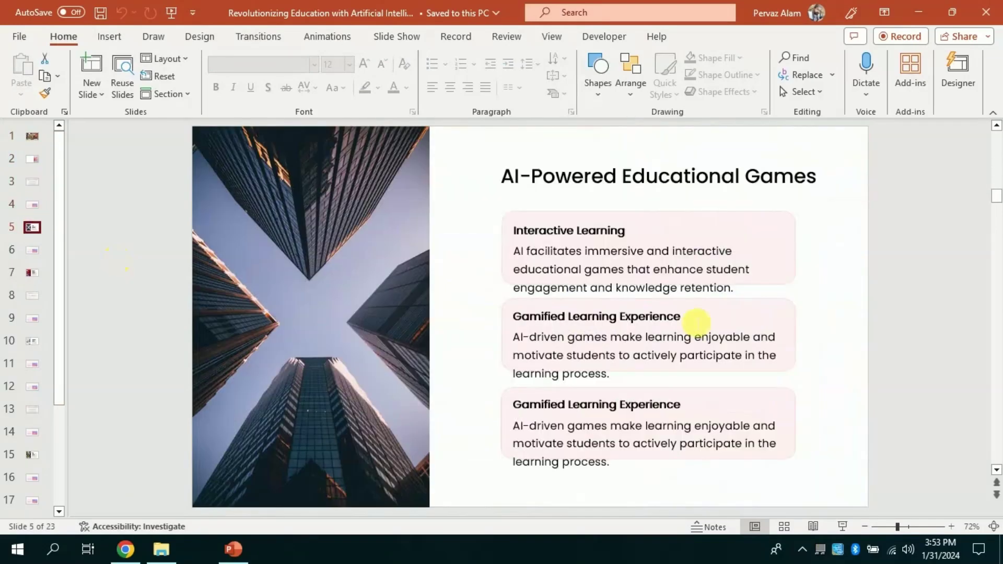
{"action": "left_click", "coordinate": [842, 526]}
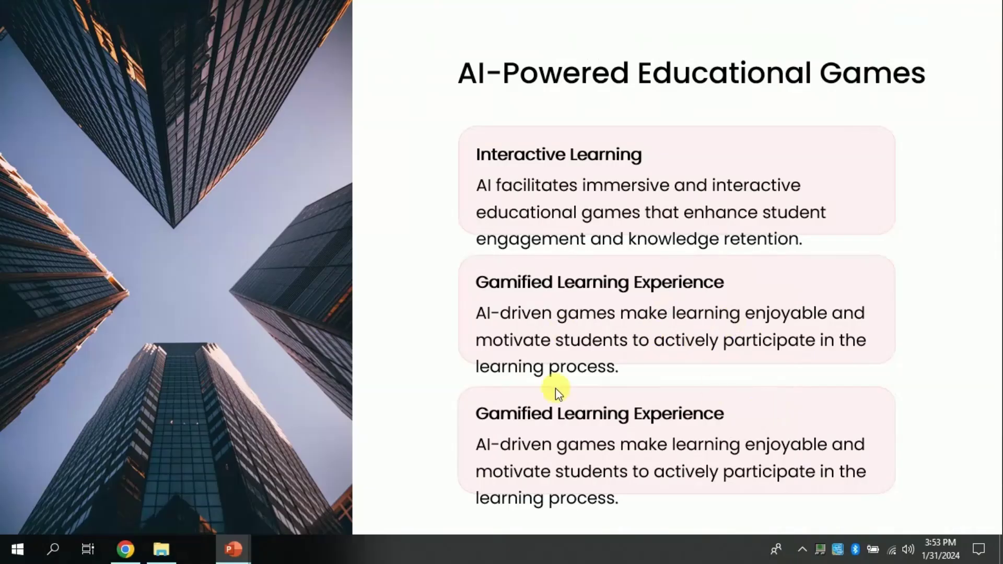
{"action": "key", "text": "Escape"}
{"action": "left_click", "coordinate": [555, 427]}
{"action": "left_click_drag", "start_coordinate": [729, 447], "coordinate": [653, 436]}
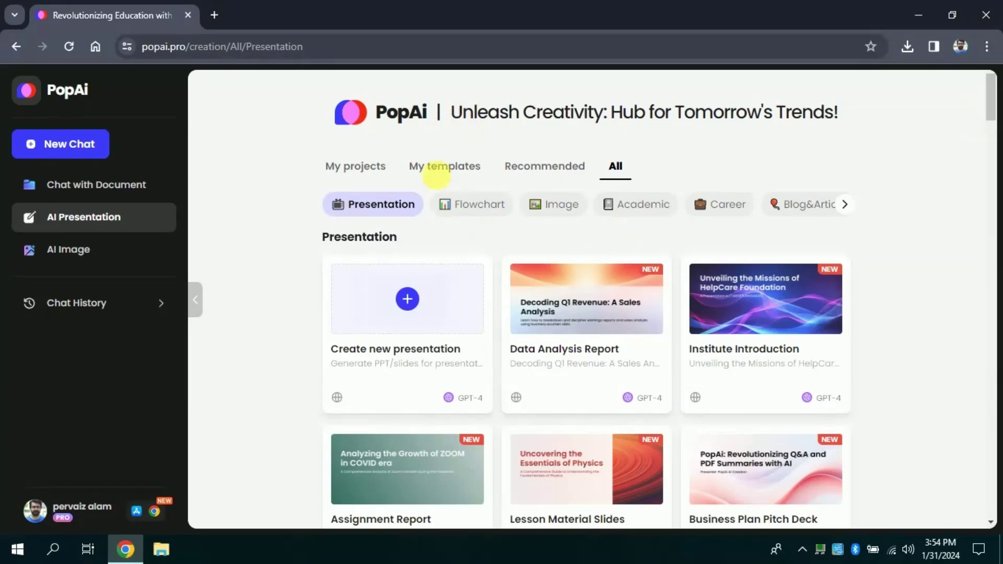
Step: Browse the Flowchart, Image, Academic, Career, Blog&Article, Marketing and Coding template categories
{"action": "left_click", "coordinate": [470, 206]}
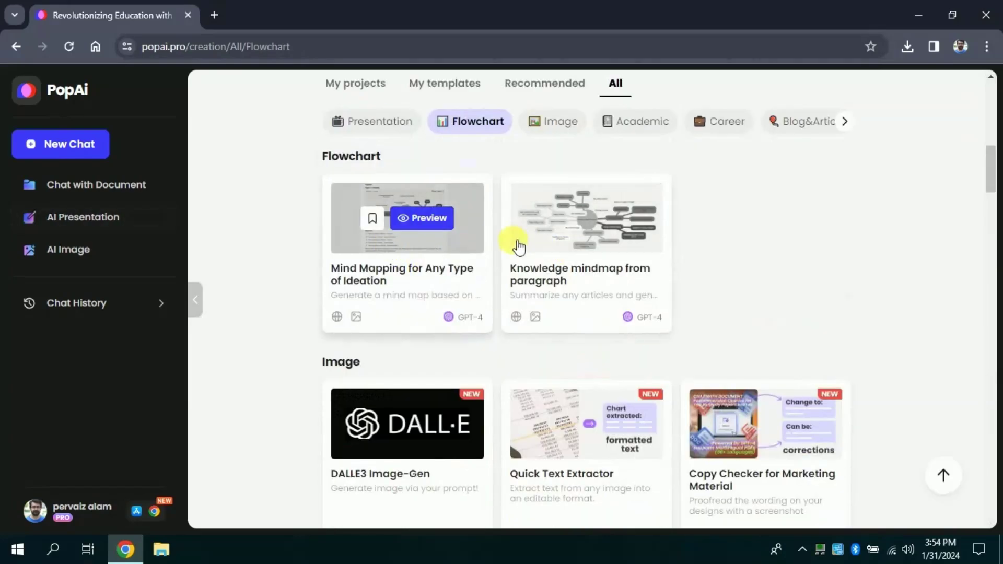
{"action": "left_click", "coordinate": [555, 133]}
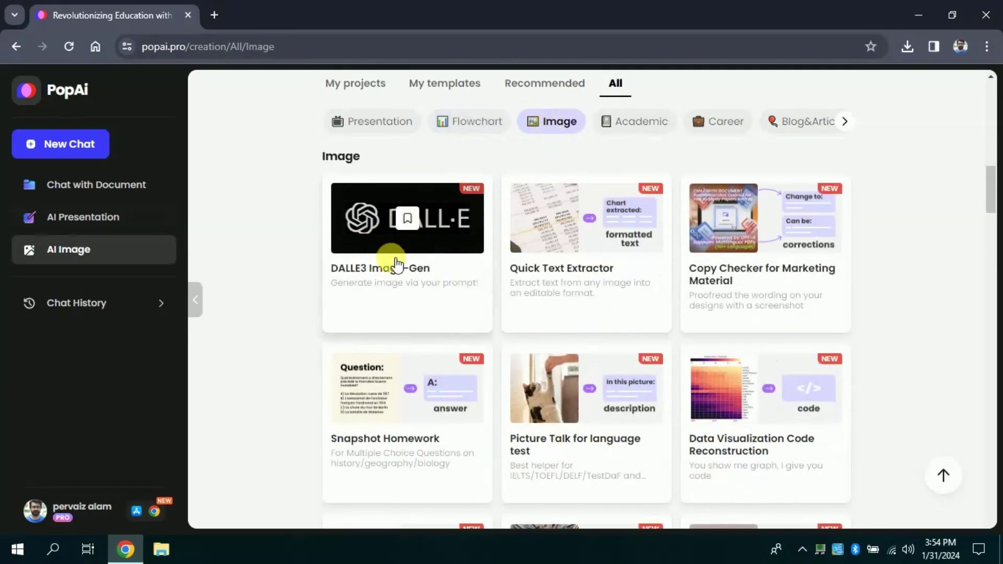
{"action": "left_click", "coordinate": [645, 125]}
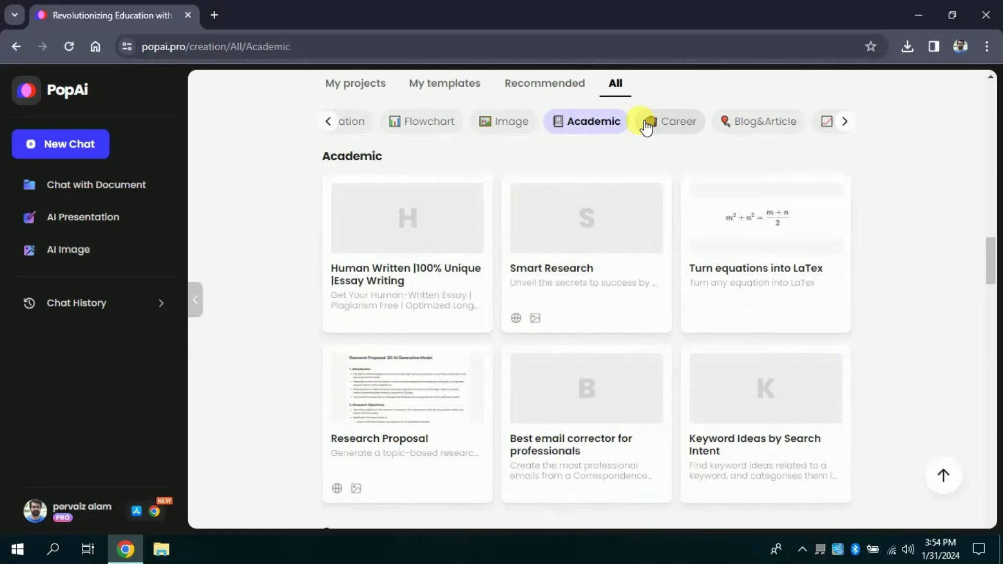
{"action": "left_click", "coordinate": [679, 125]}
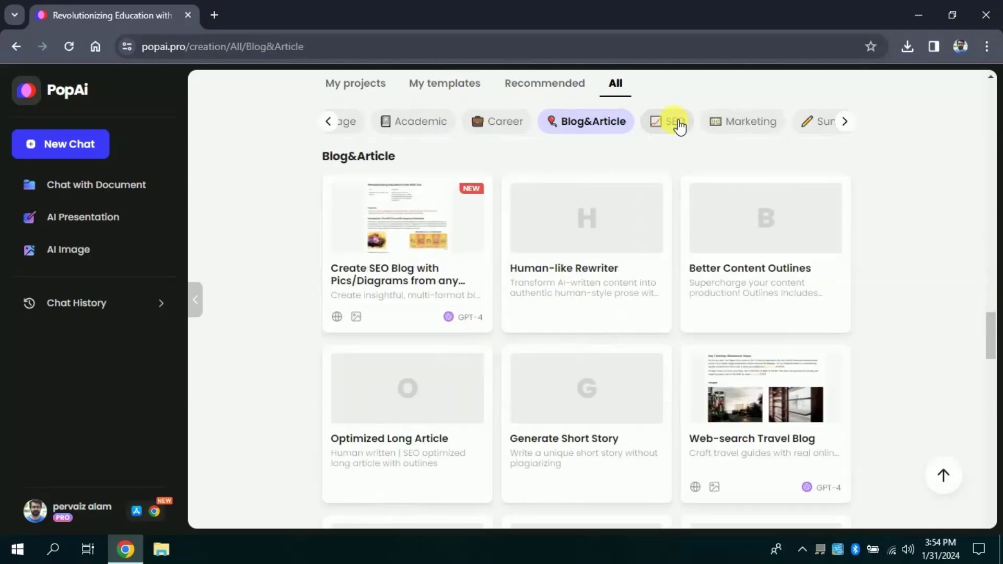
{"action": "left_click", "coordinate": [678, 132]}
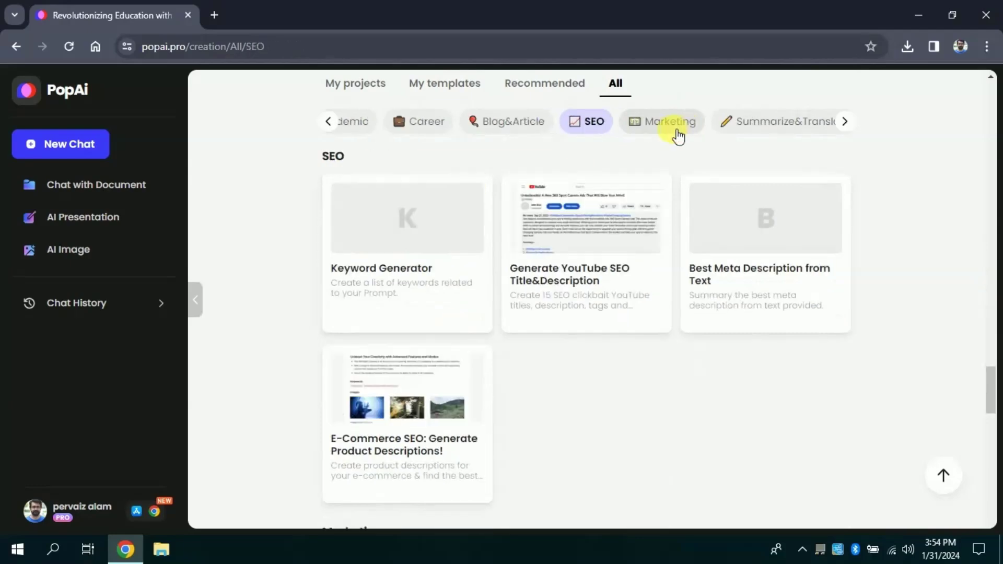
{"action": "left_click", "coordinate": [666, 130]}
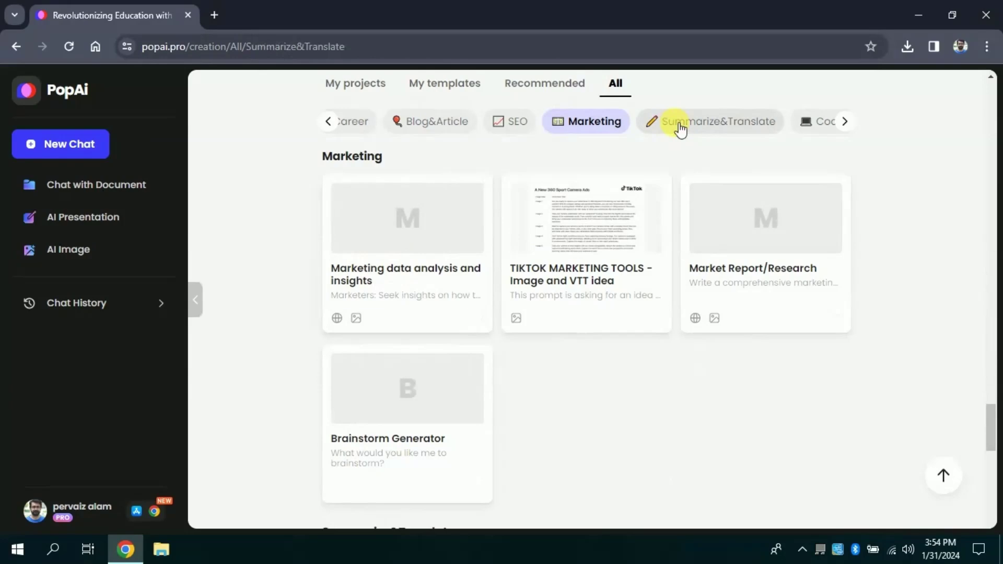
{"action": "left_click", "coordinate": [817, 122]}
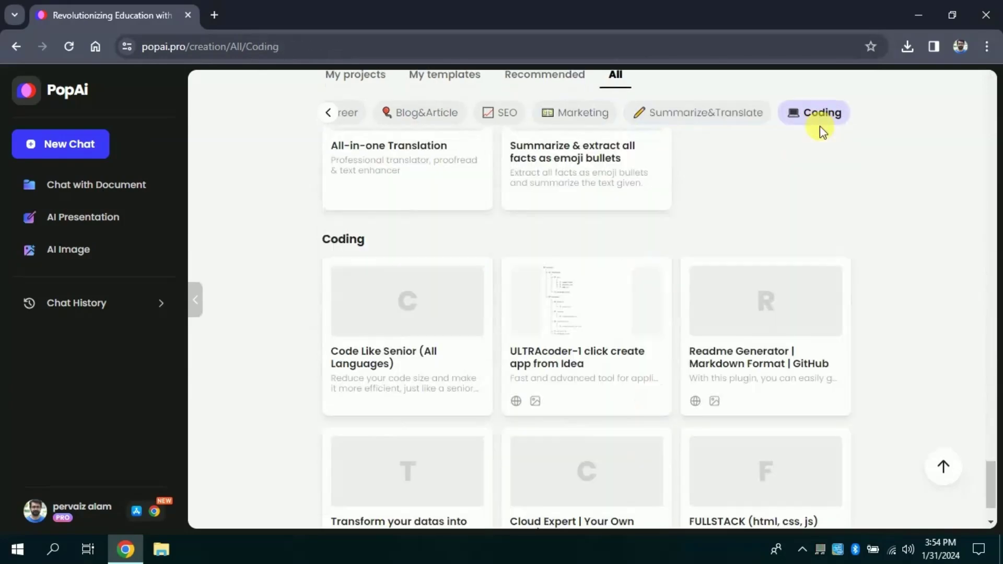
{"action": "mouse_move", "coordinate": [586, 471]}
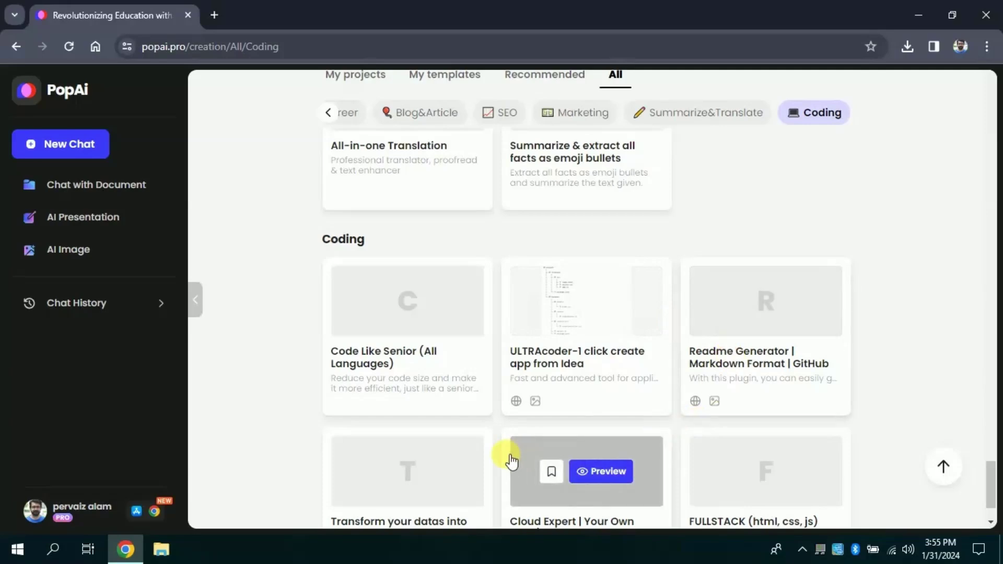
{"action": "scroll", "coordinate": [511, 461], "scroll_direction": "up", "scroll_amount": 15}
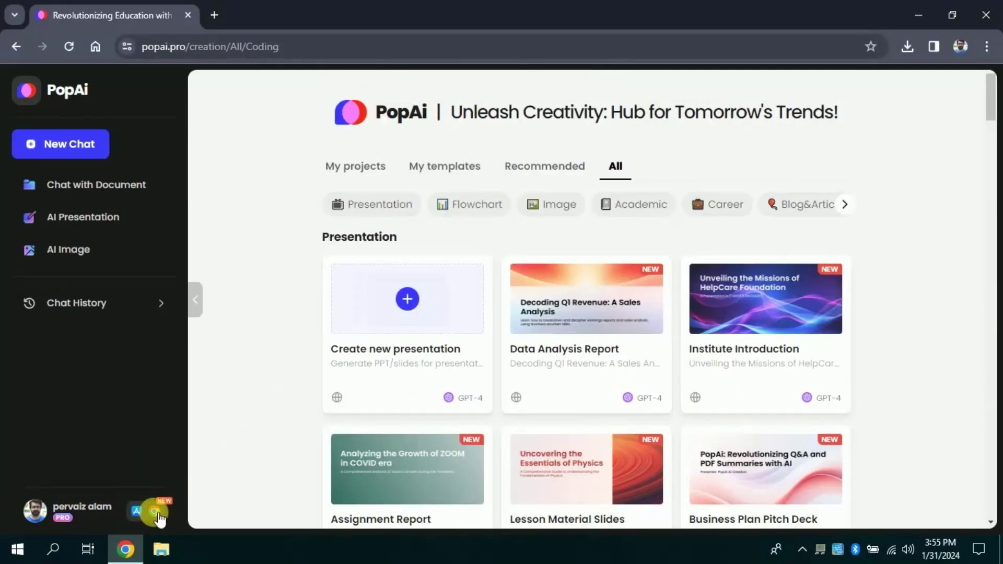
Step: Bring up the iOS app and Chrome extension download offer and inspect both headings
{"action": "left_click", "coordinate": [155, 513]}
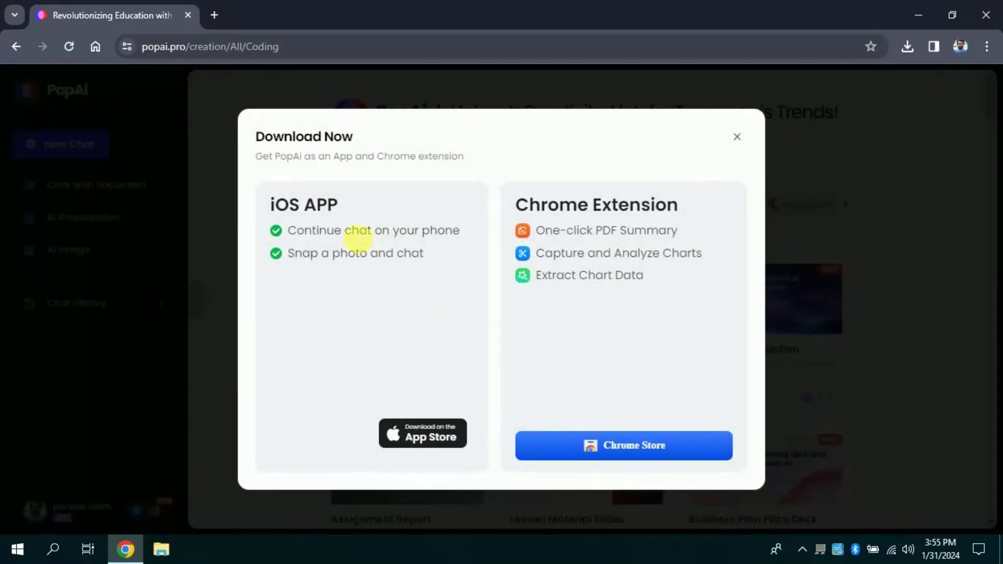
{"action": "left_click_drag", "start_coordinate": [342, 206], "coordinate": [271, 206]}
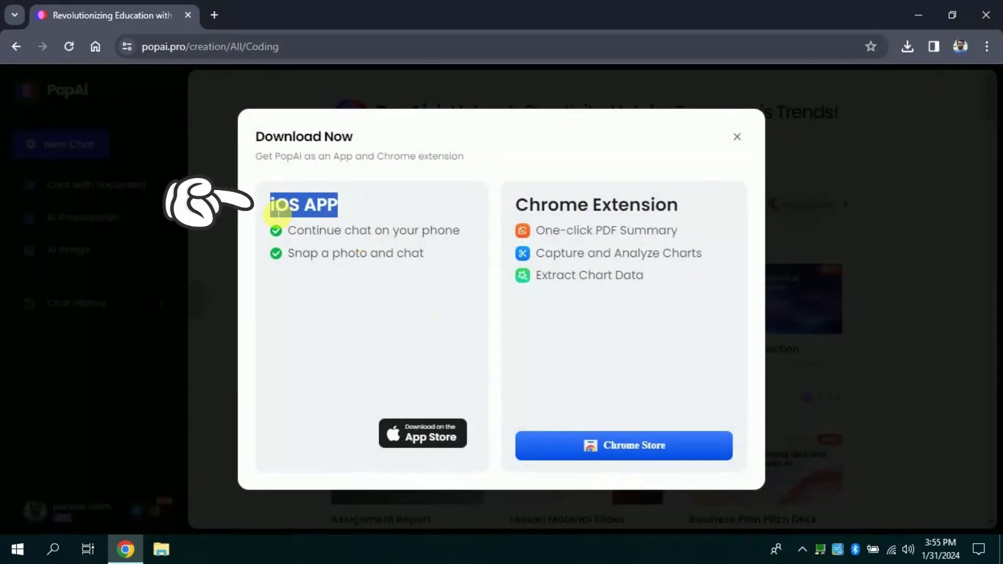
{"action": "left_click", "coordinate": [370, 269]}
{"action": "left_click_drag", "start_coordinate": [523, 206], "coordinate": [679, 207]}
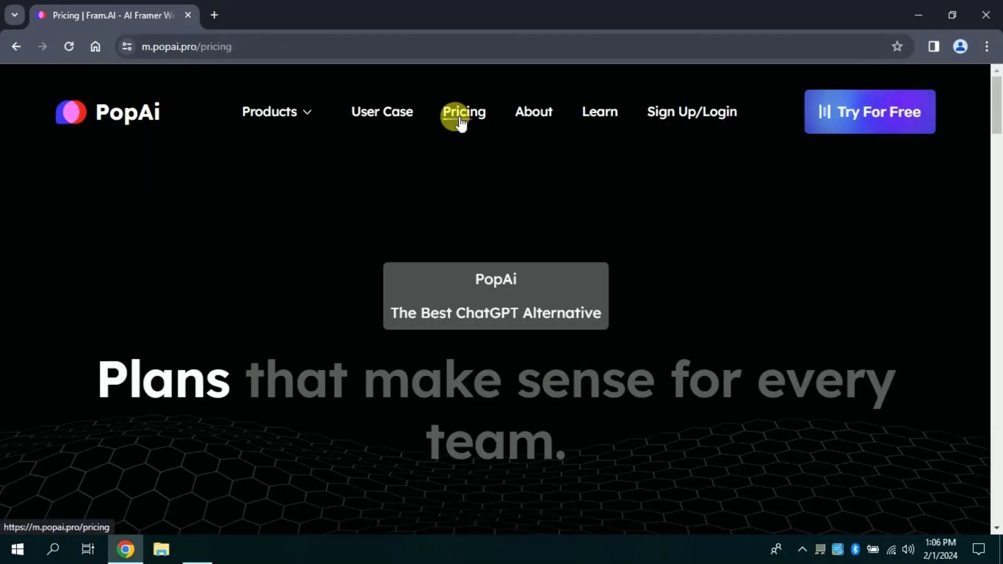
Step: Highlight Pro and Unlimited plans: monthly $9.9 and $40, annual $8.3 and $33
{"action": "scroll", "coordinate": [979, 175], "scroll_direction": "down", "scroll_amount": 5}
{"action": "left_click_drag", "start_coordinate": [511, 140], "coordinate": [377, 149]}
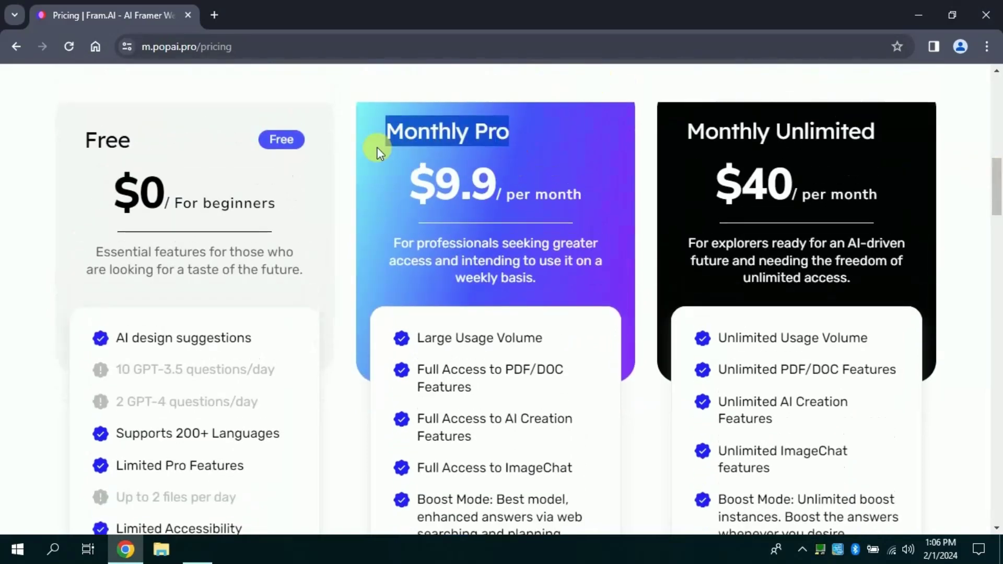
{"action": "left_click_drag", "start_coordinate": [875, 136], "coordinate": [698, 139]}
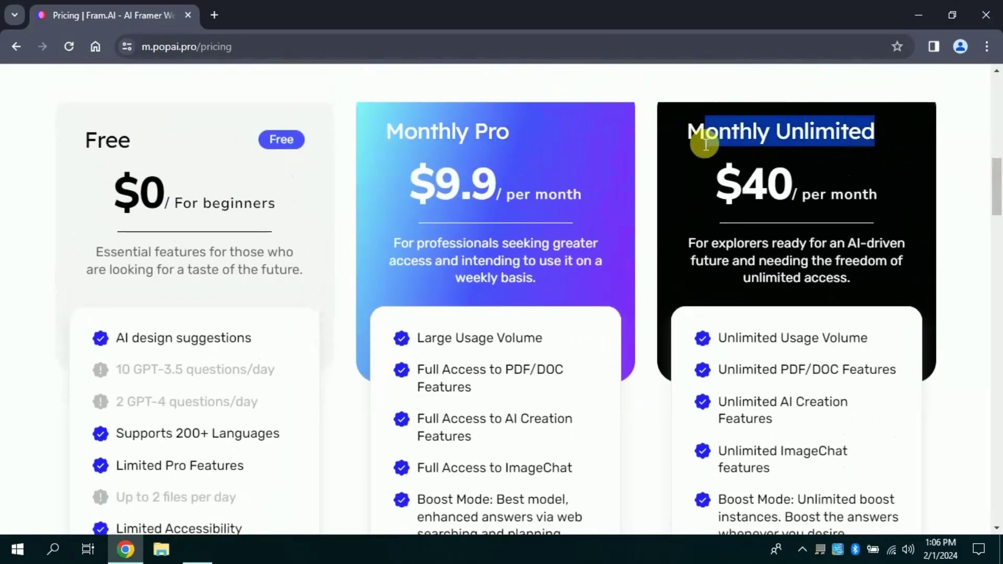
{"action": "left_click_drag", "start_coordinate": [389, 203], "coordinate": [516, 199]}
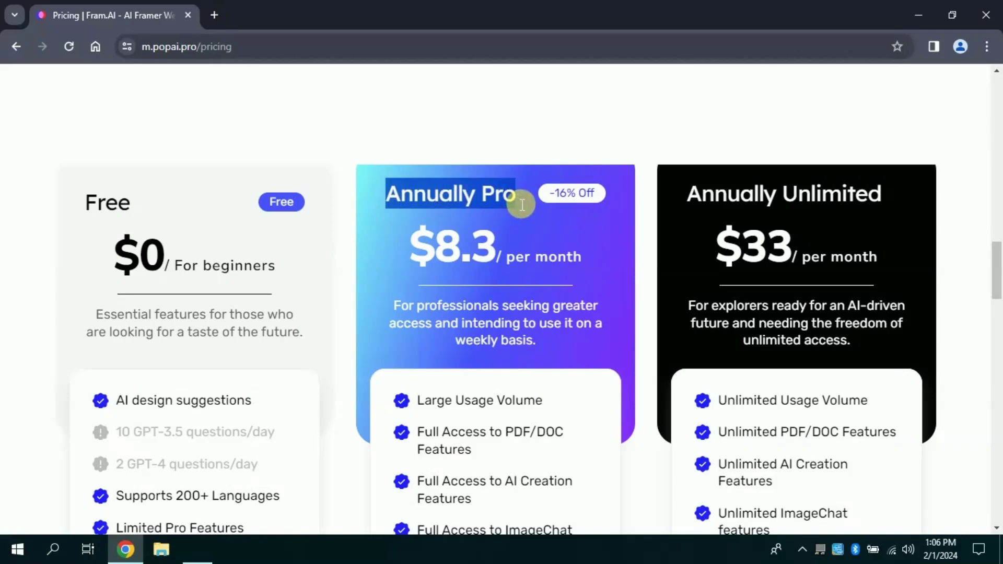
{"action": "left_click_drag", "start_coordinate": [695, 202], "coordinate": [874, 196]}
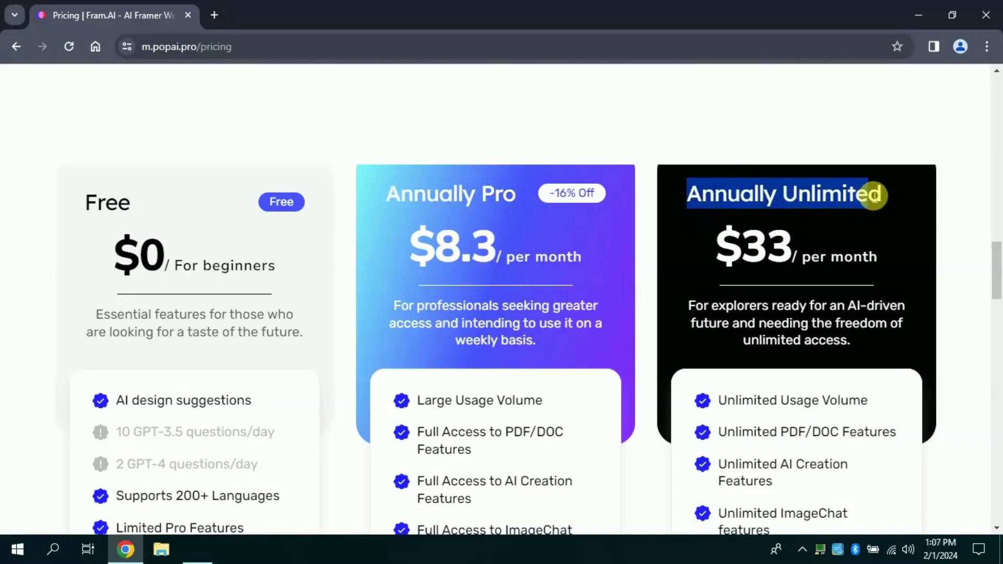